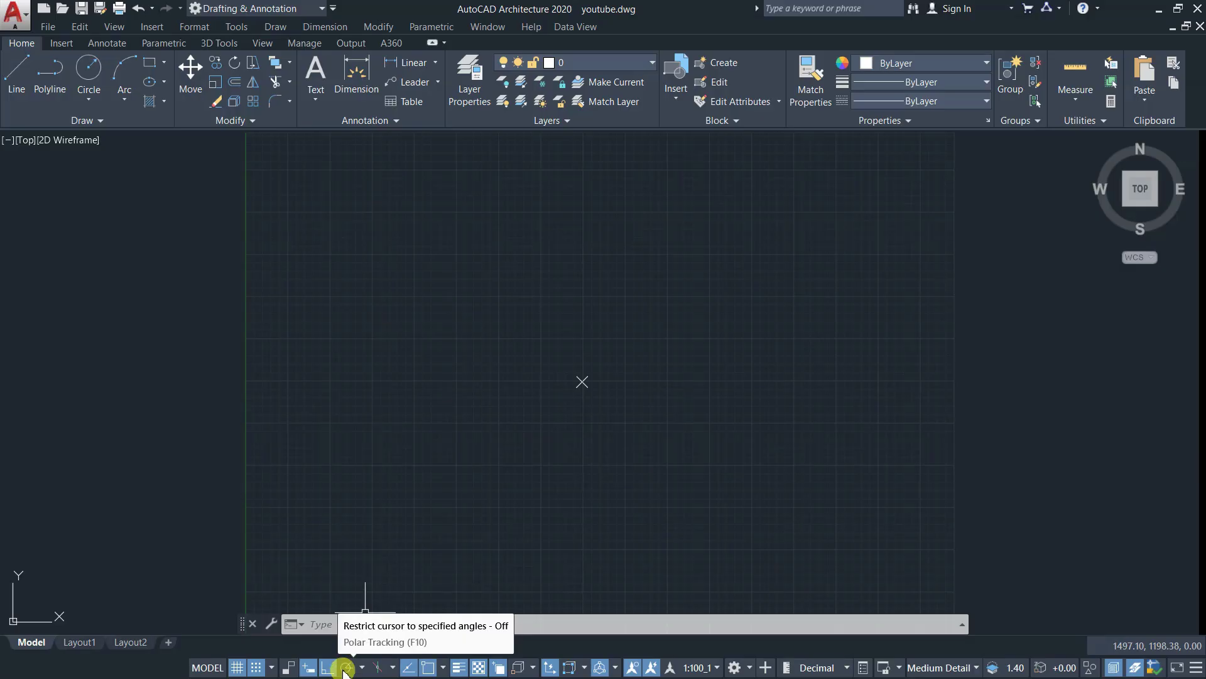
Turn on Ortho mode and try out a line constrained to horizontal and vertical directions, leaving it unplaced.
{"action": "left_click", "coordinate": [328, 667]}
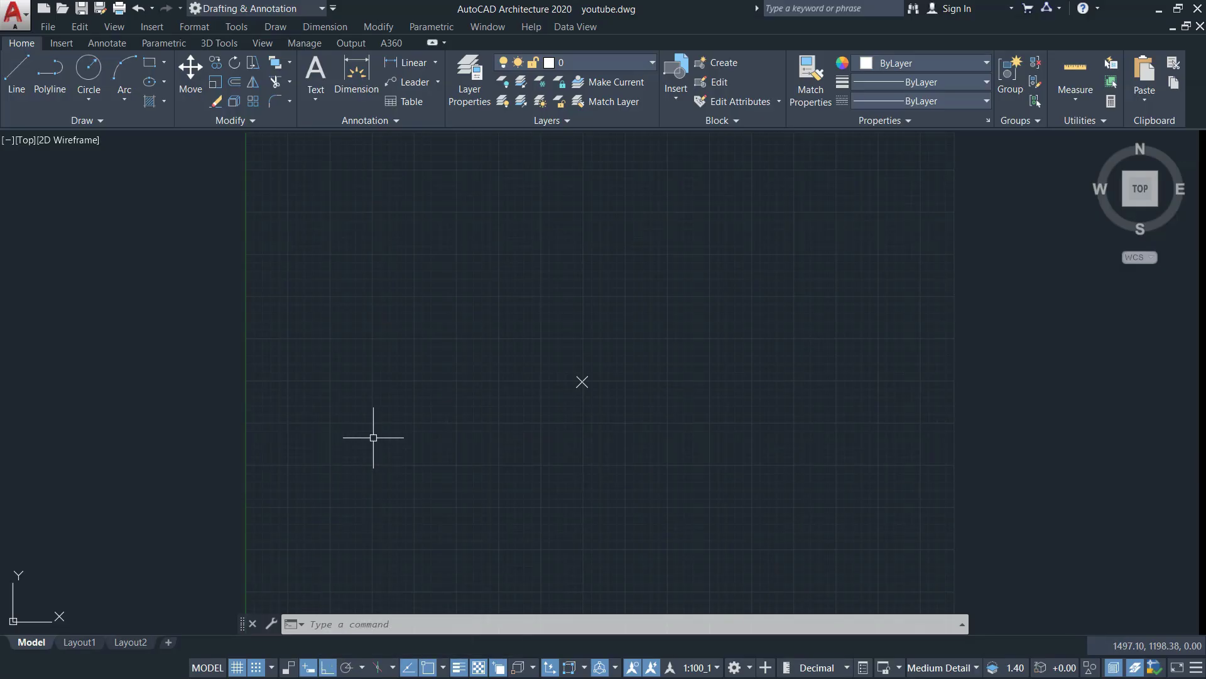
{"action": "type", "text": "l"}
{"action": "key", "text": "Return"}
{"action": "left_click", "coordinate": [396, 434]}
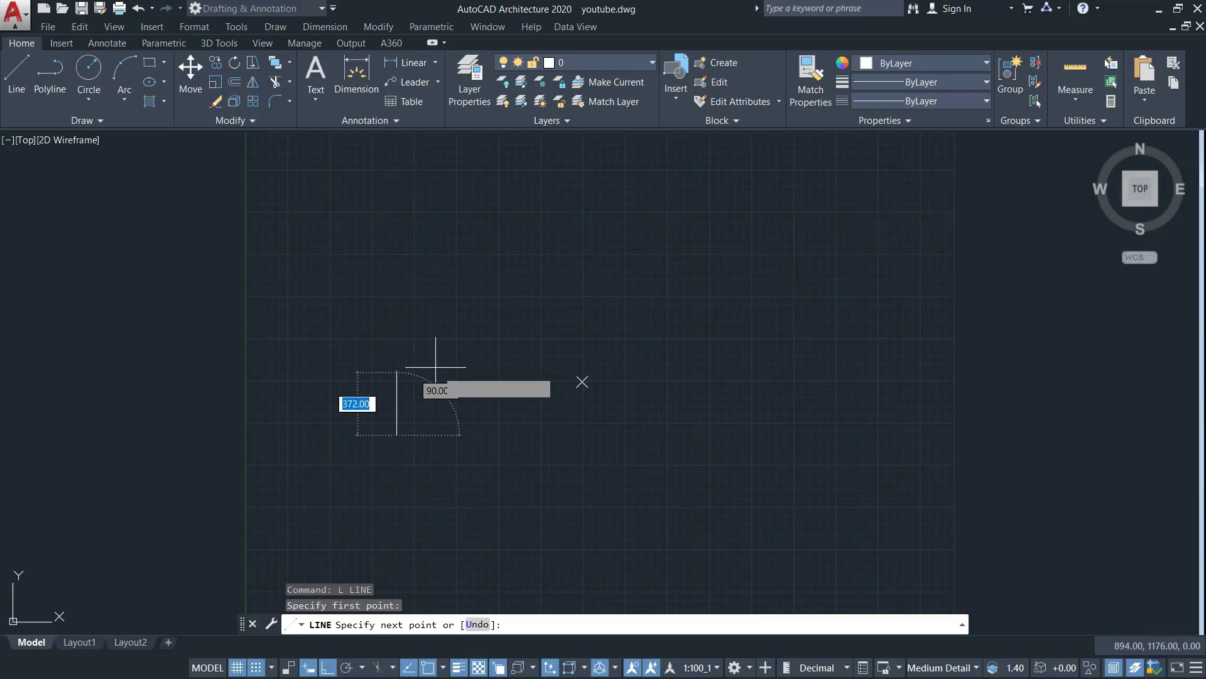
{"action": "key", "text": "Escape"}
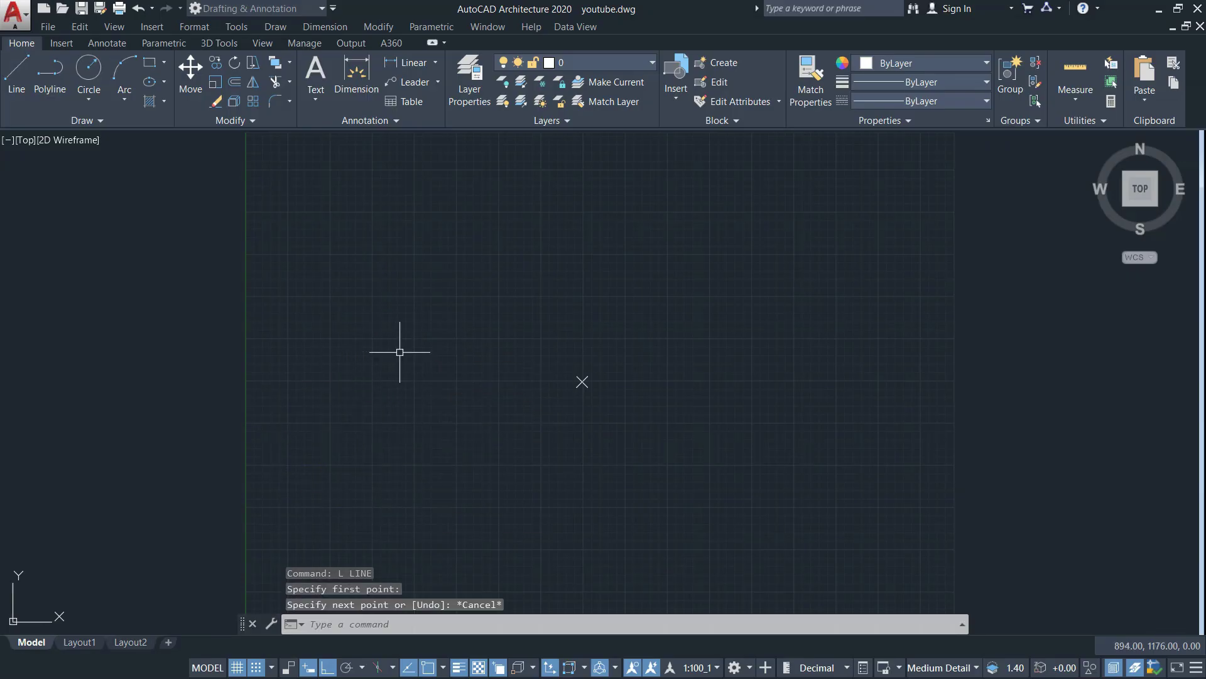
Turn on Polar Tracking and try out a line that follows the 120° tracking angle, leaving it unplaced.
{"action": "left_click", "coordinate": [347, 668]}
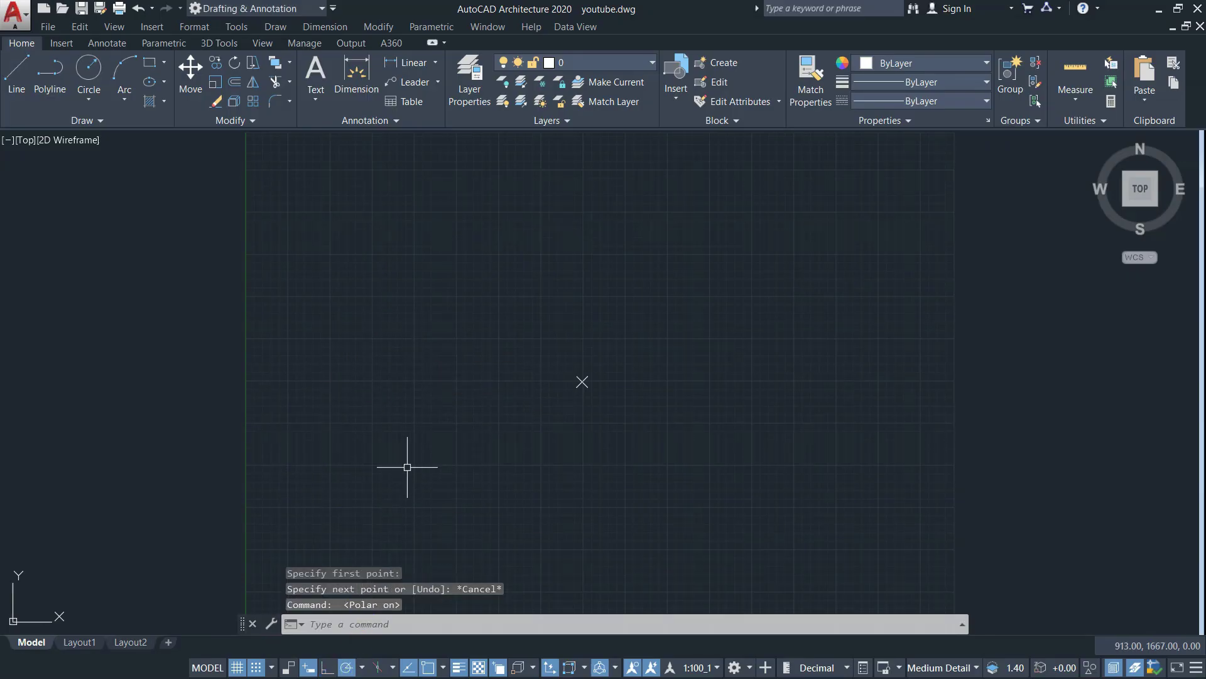
{"action": "type", "text": "l"}
{"action": "key", "text": "Return"}
{"action": "left_click", "coordinate": [415, 467]}
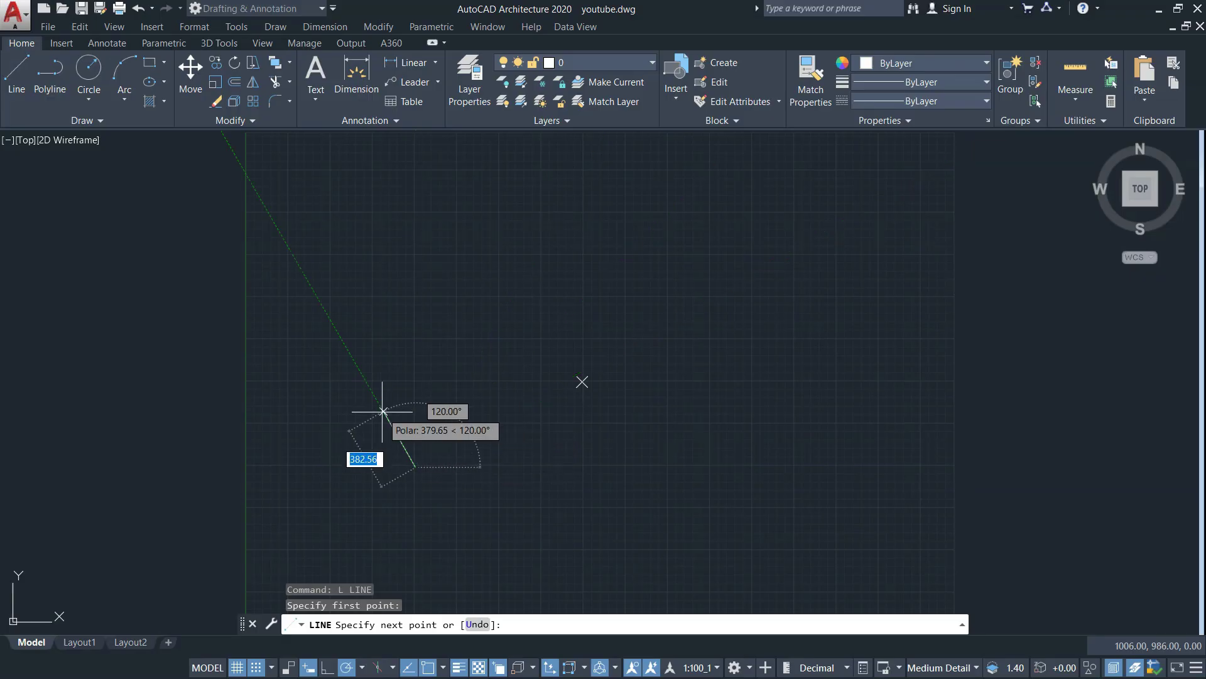
{"action": "key", "text": "Escape"}
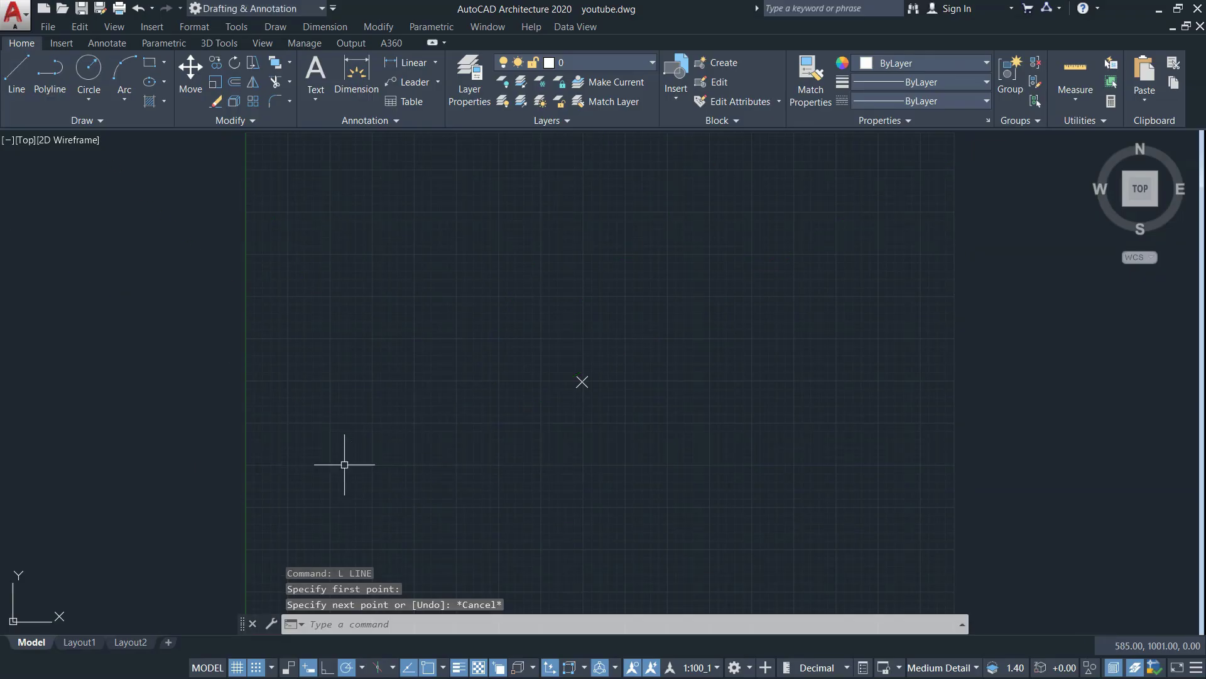
Switch from Ortho mode back to Polar Tracking and choose the 15, 30, 45, 60 degree angle increments.
{"action": "left_click", "coordinate": [330, 668]}
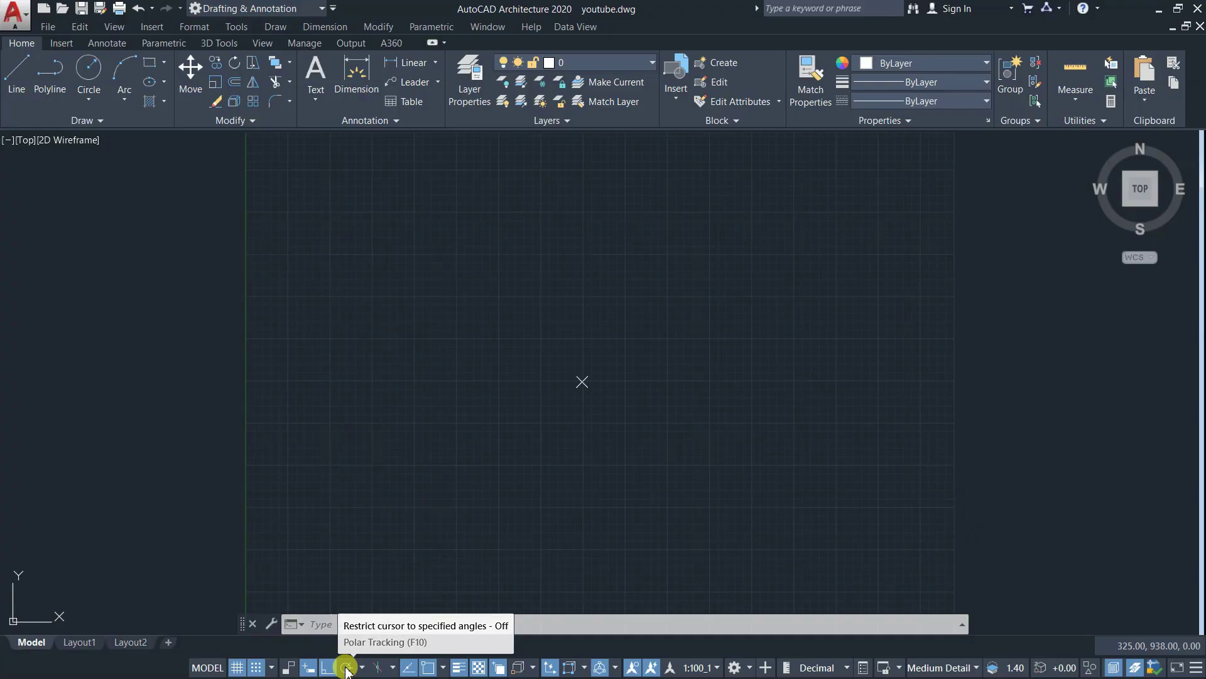
{"action": "double_click", "coordinate": [346, 668]}
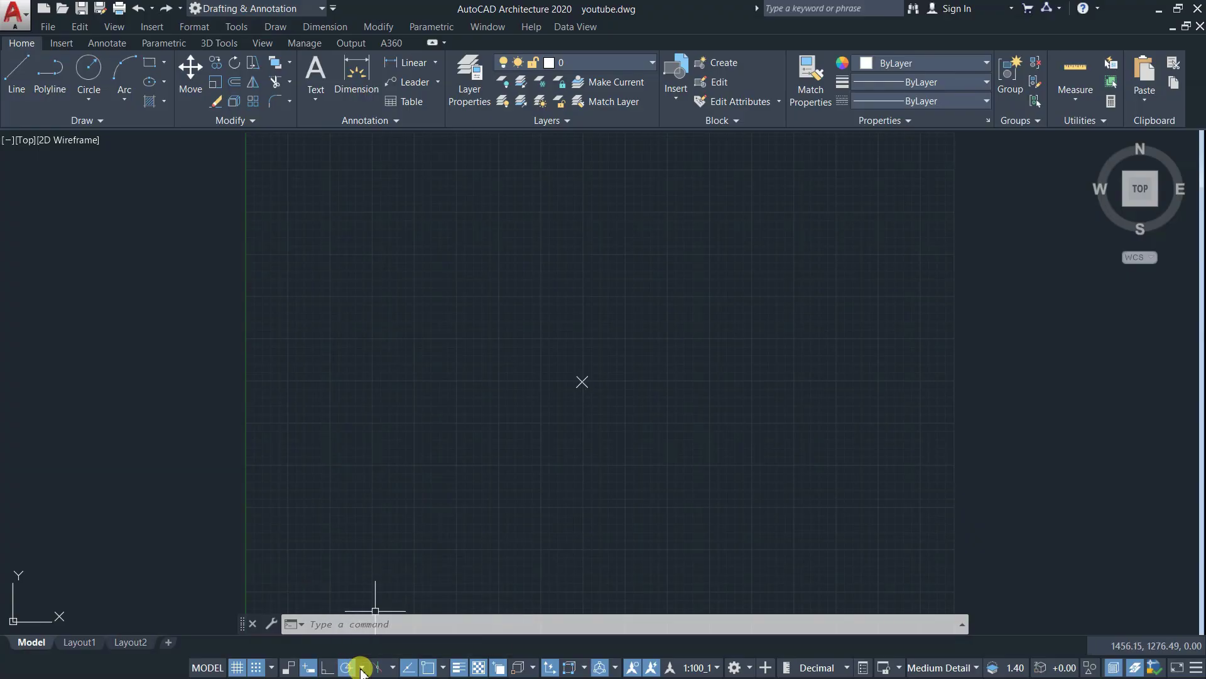
{"action": "left_click", "coordinate": [361, 668]}
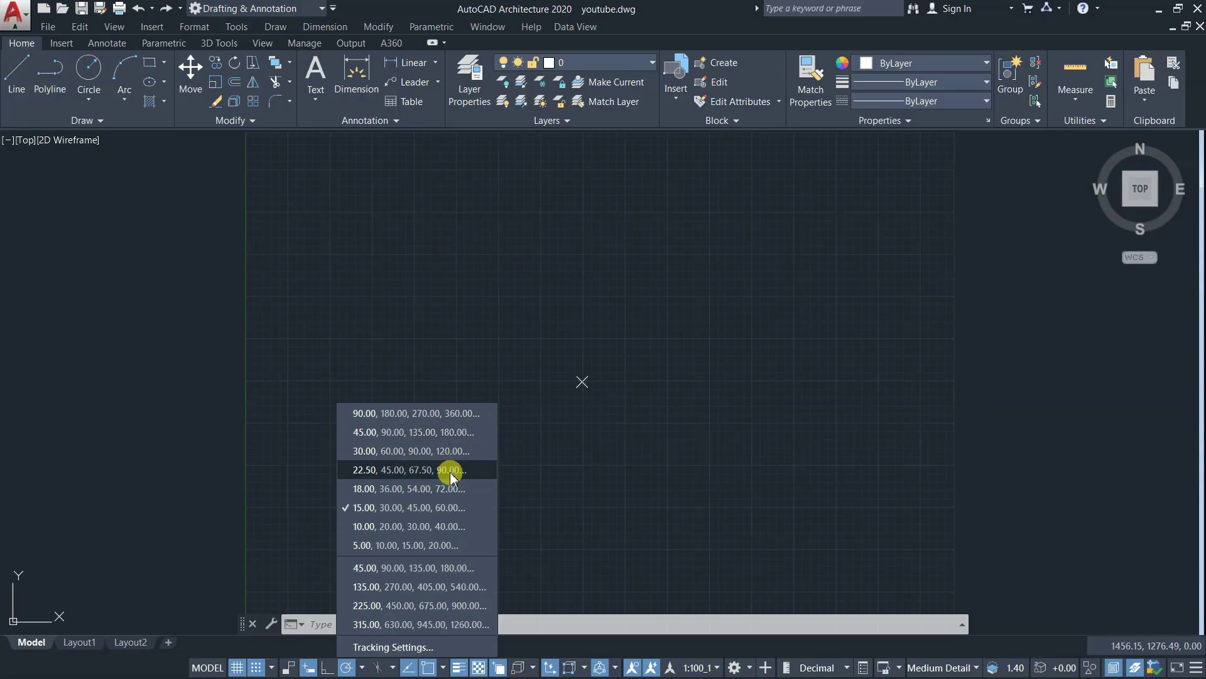
{"action": "left_click", "coordinate": [450, 508]}
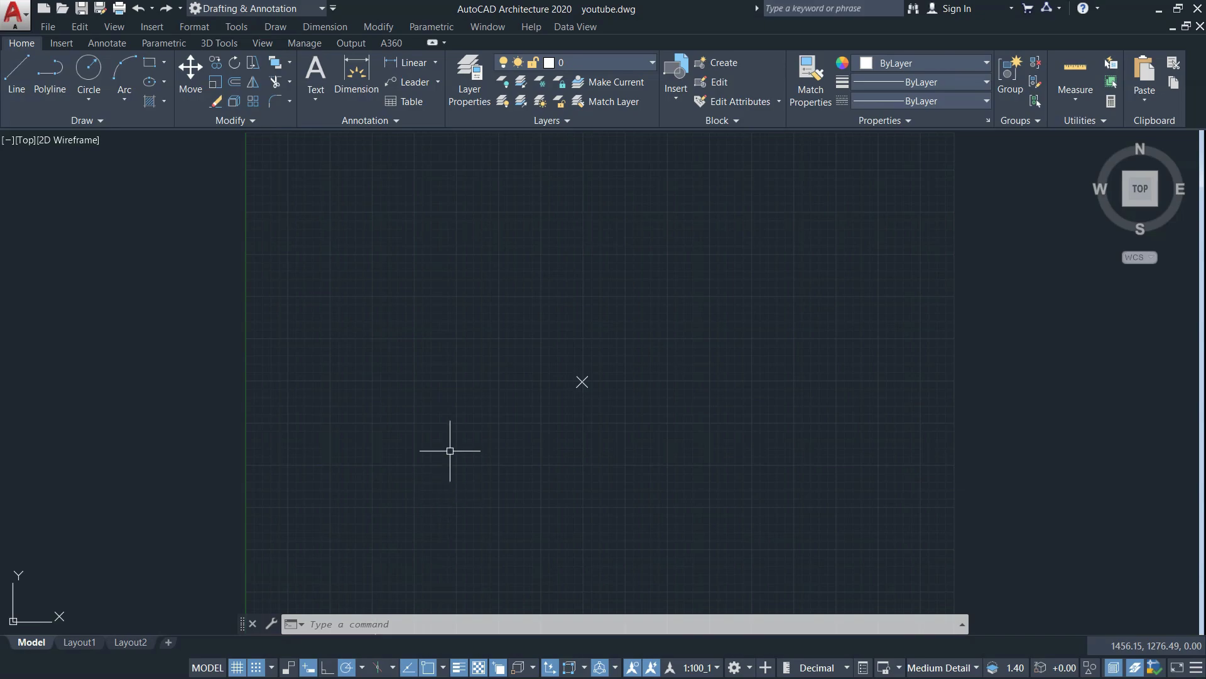
Draw one diagonal line rising to the right at 45°, ending below the left arm of the X marker's upper side.
{"action": "type", "text": "l"}
{"action": "key", "text": "Return"}
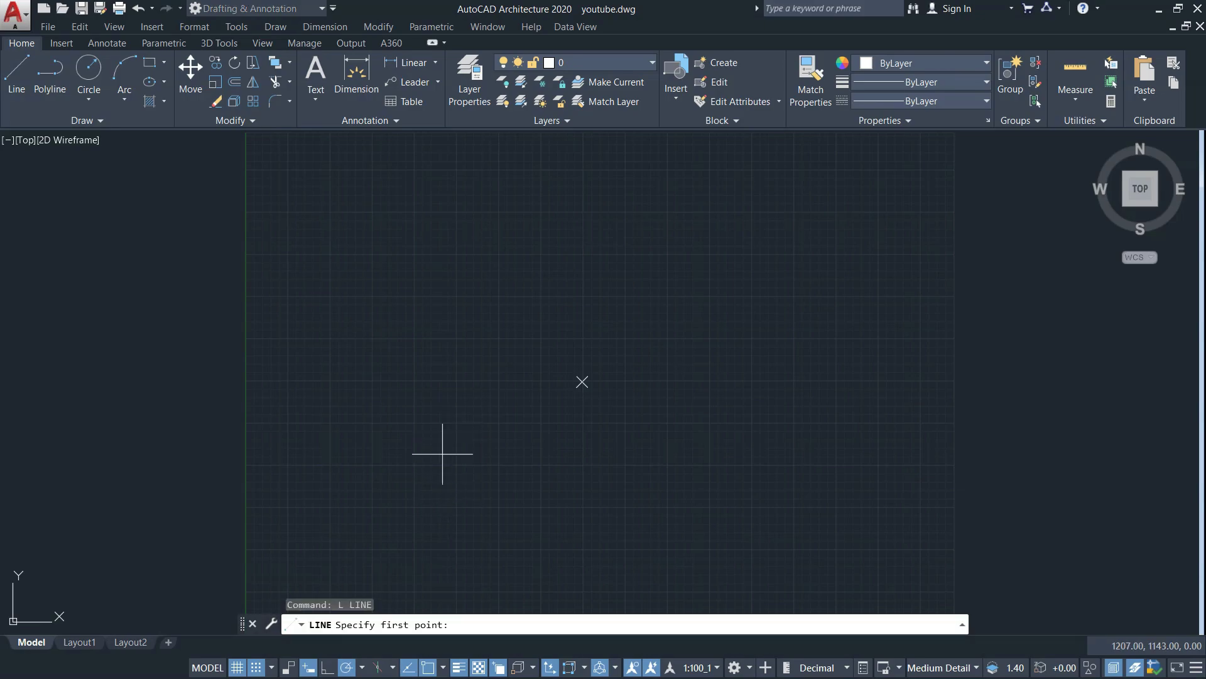
{"action": "left_click", "coordinate": [442, 453]}
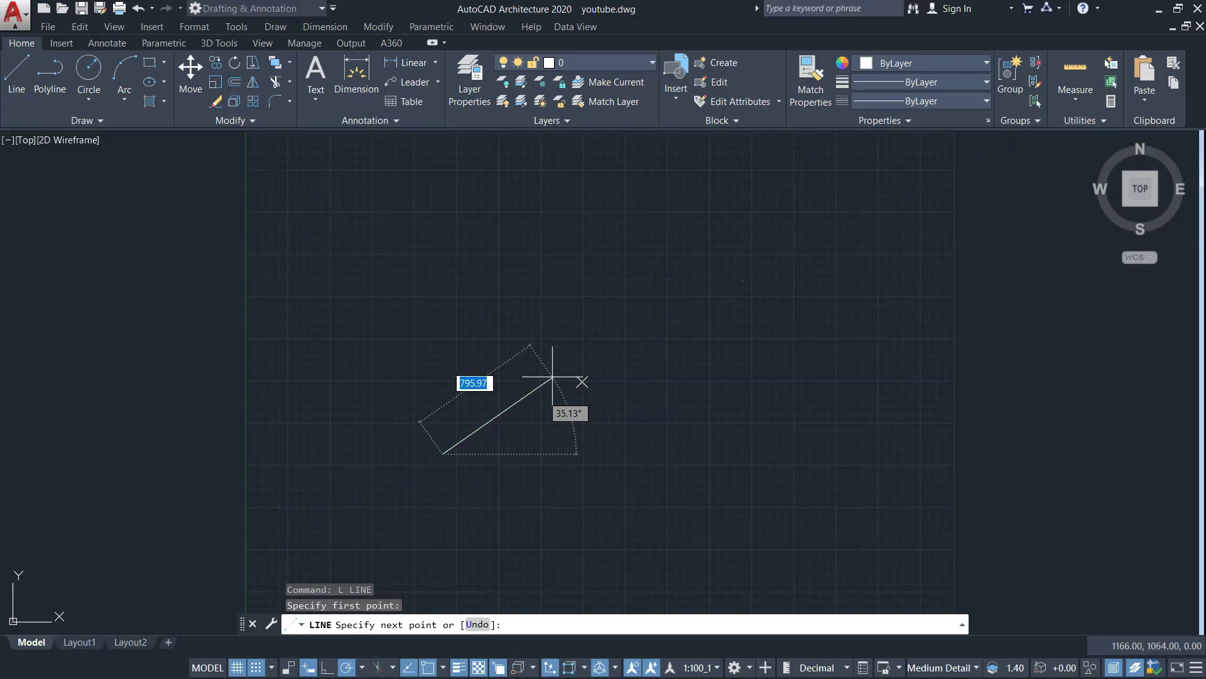
{"action": "left_click", "coordinate": [541, 357]}
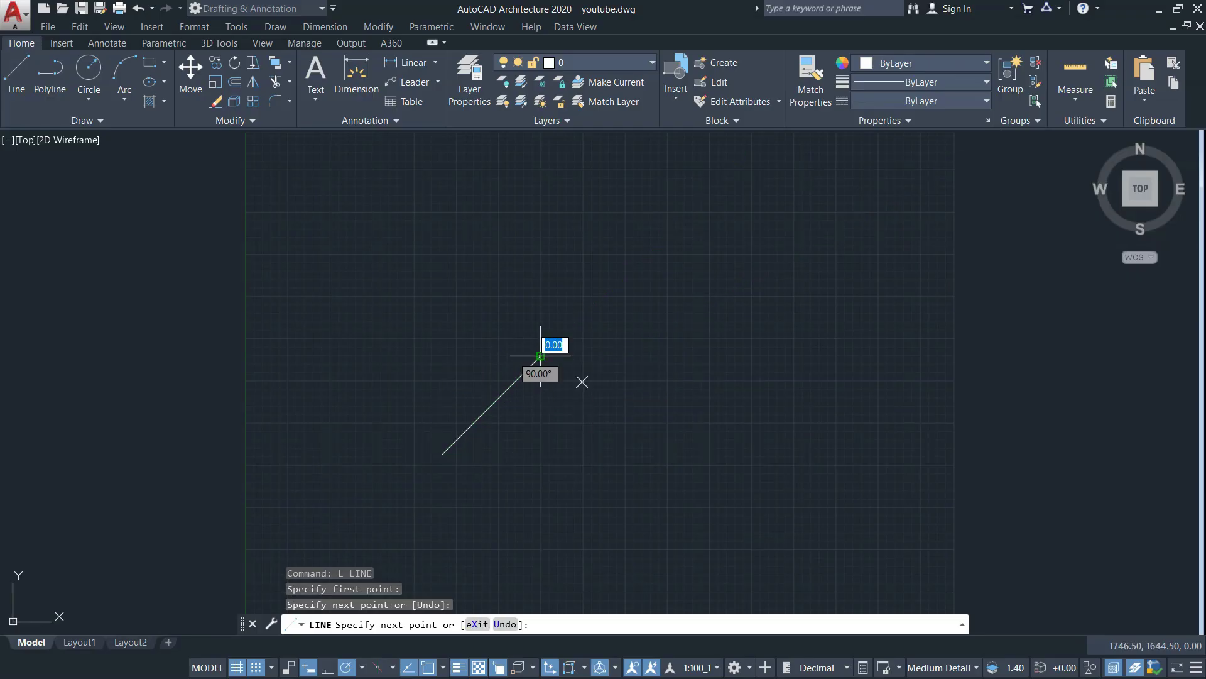
{"action": "key", "text": "Escape"}
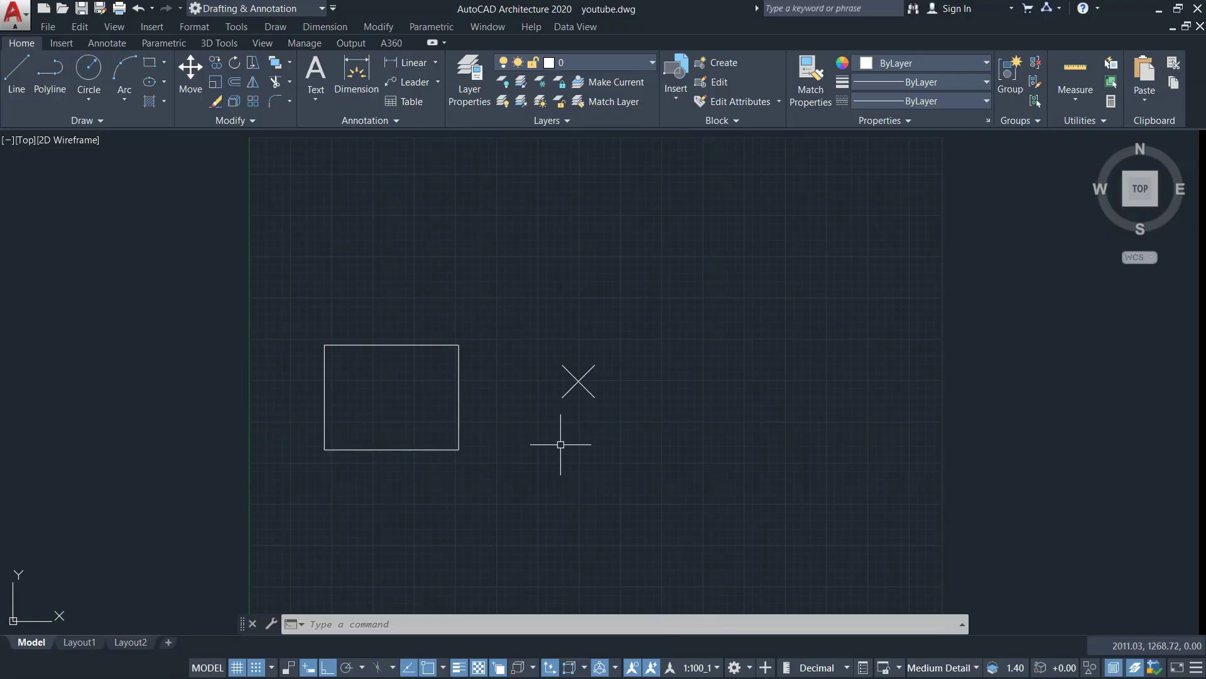
Review the available object snap modes and preview the midpoint snap on the rectangle's right edge with the Line command.
{"action": "left_click", "coordinate": [444, 667]}
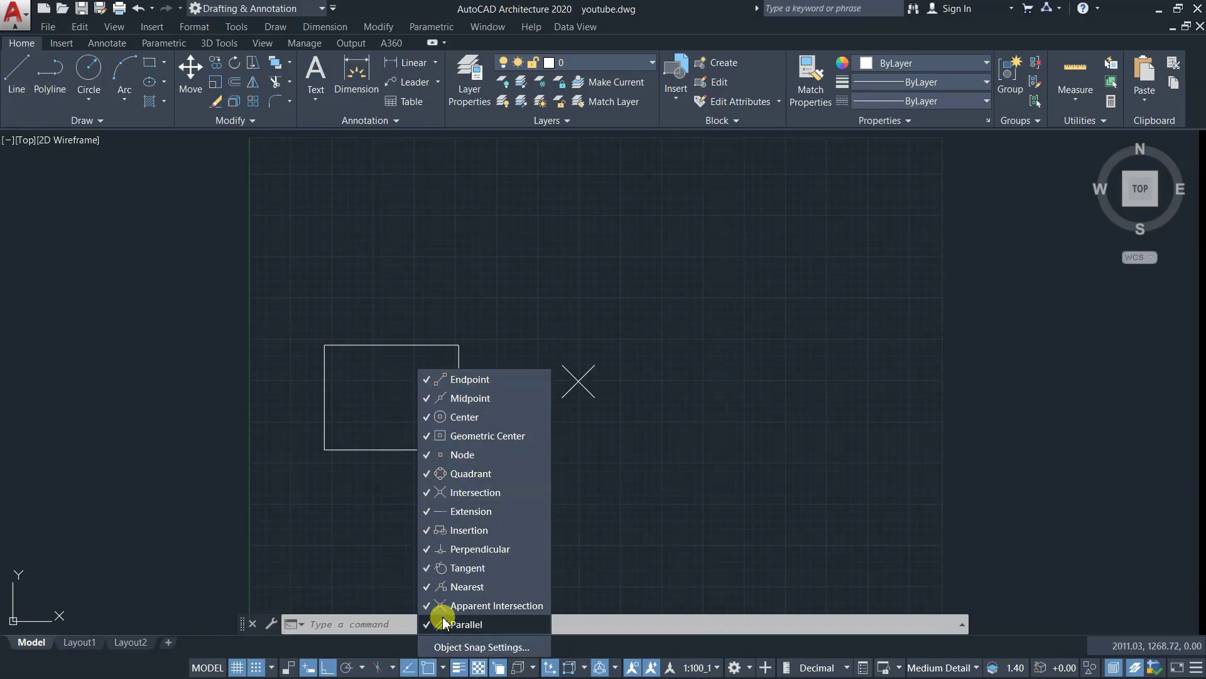
{"action": "left_click", "coordinate": [588, 482]}
{"action": "type", "text": "l"}
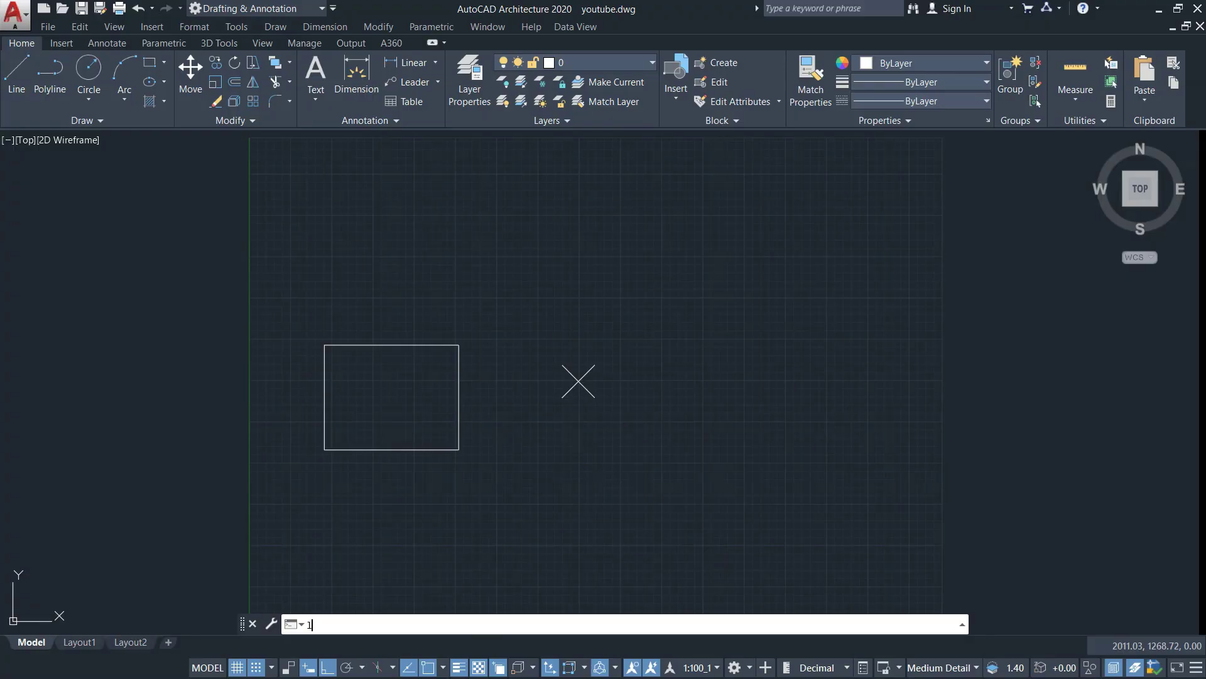
{"action": "key", "text": "Return"}
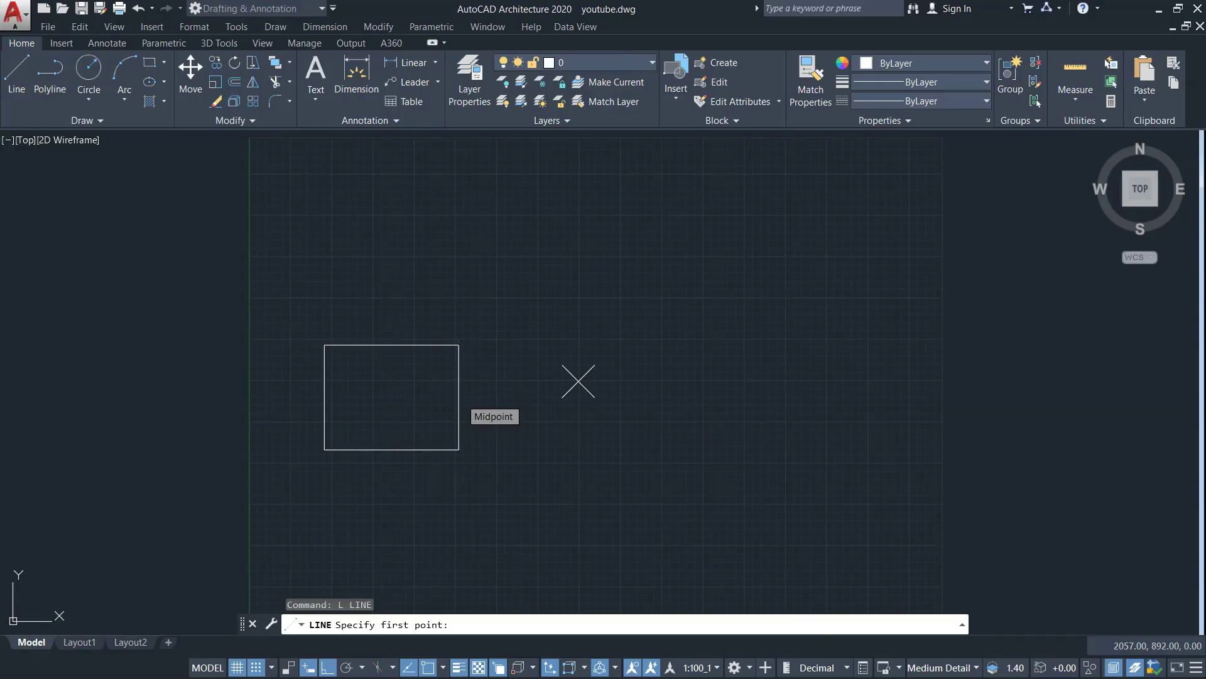
{"action": "key", "text": "Escape"}
Preview the Object Snap Tracking reference line extending horizontally from the rectangle's lower-right corner with the Line command.
{"action": "left_click", "coordinate": [407, 667]}
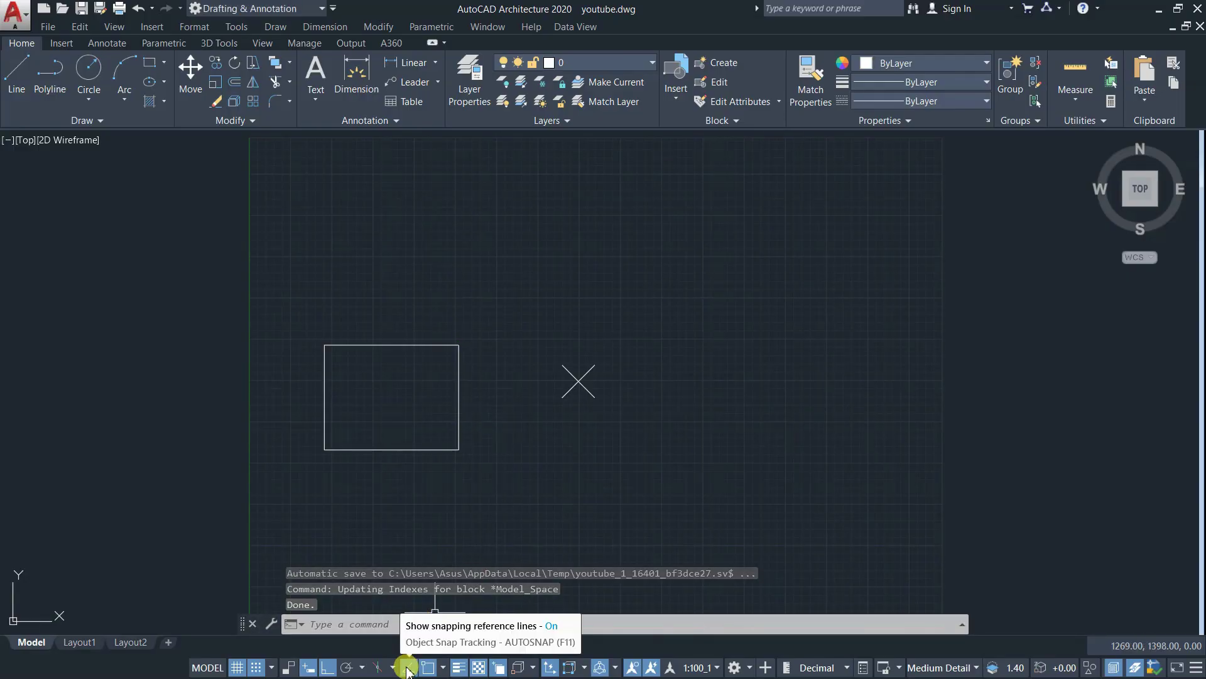
{"action": "type", "text": "l"}
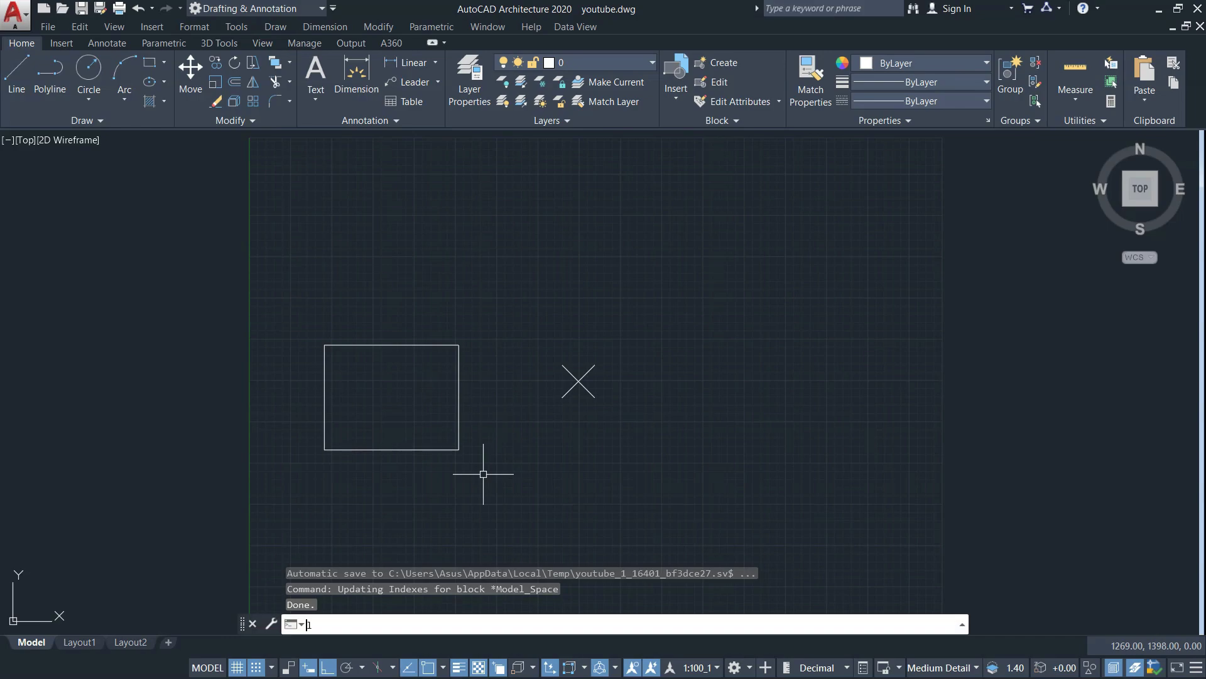
{"action": "key", "text": "Return"}
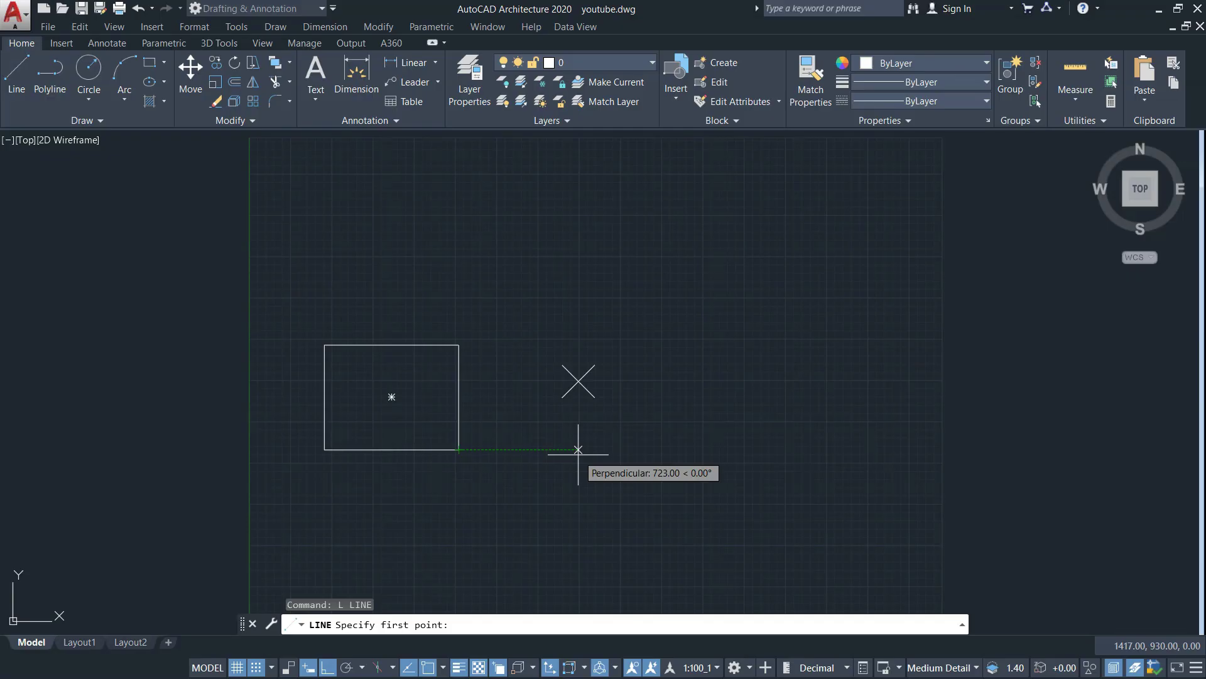
{"action": "key", "text": "Escape"}
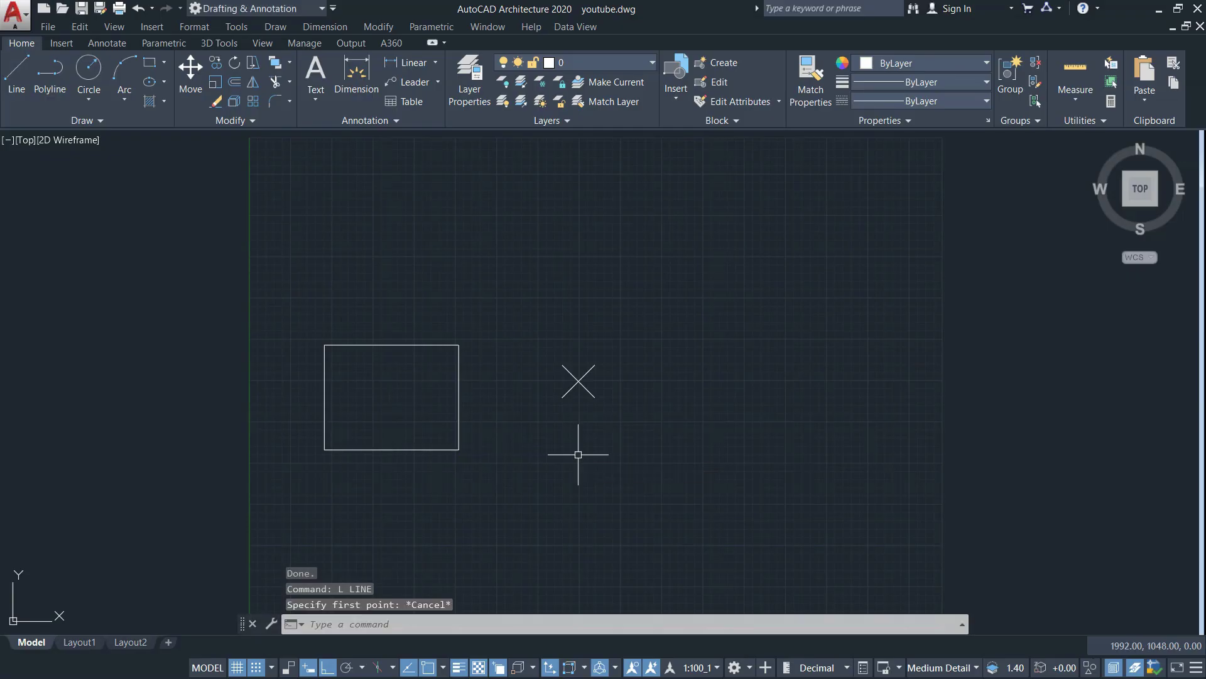
Draw a closed rectangle from lines to the right of the X marker, 500 wide and 600 high, aligning its last corner above the start point.
{"action": "type", "text": "l"}
{"action": "key", "text": "Return"}
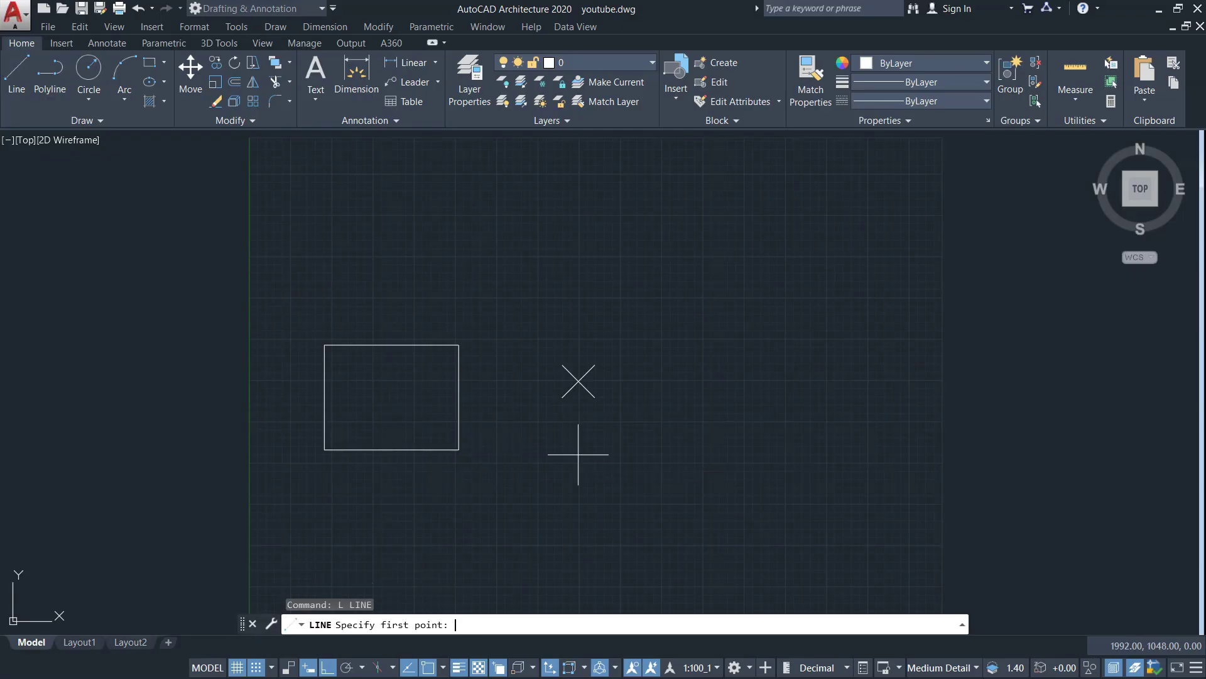
{"action": "left_click", "coordinate": [635, 448]}
{"action": "type", "text": "500"}
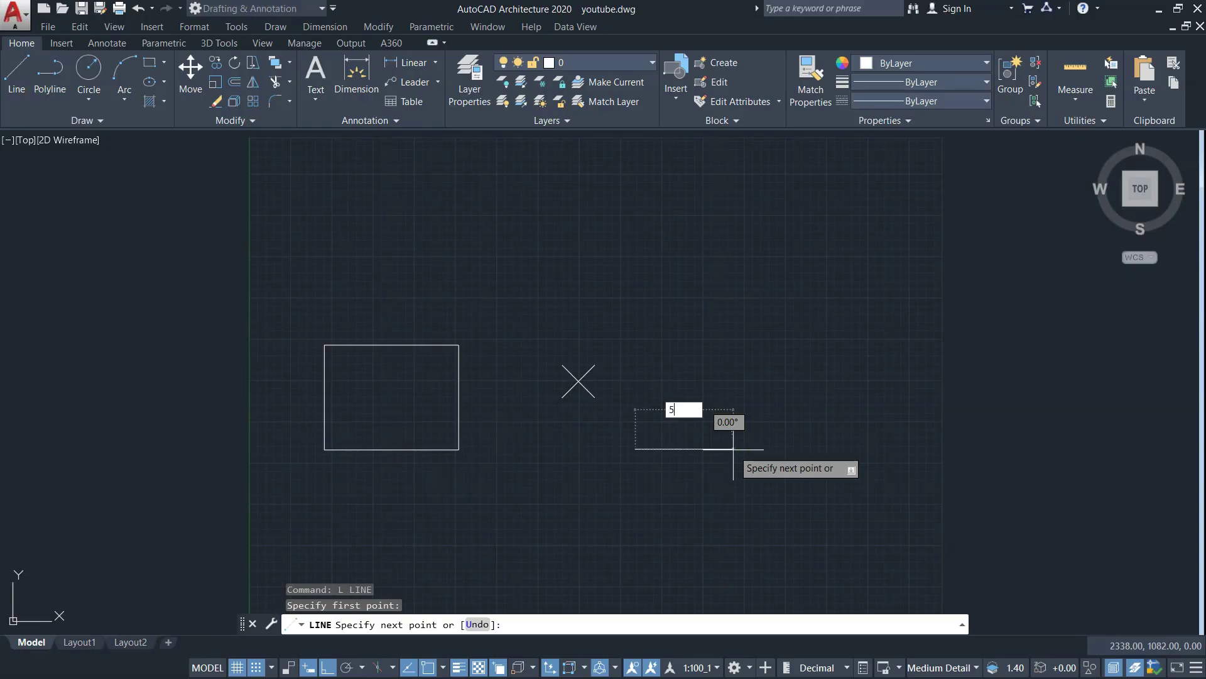
{"action": "key", "text": "Return"}
{"action": "type", "text": "600"}
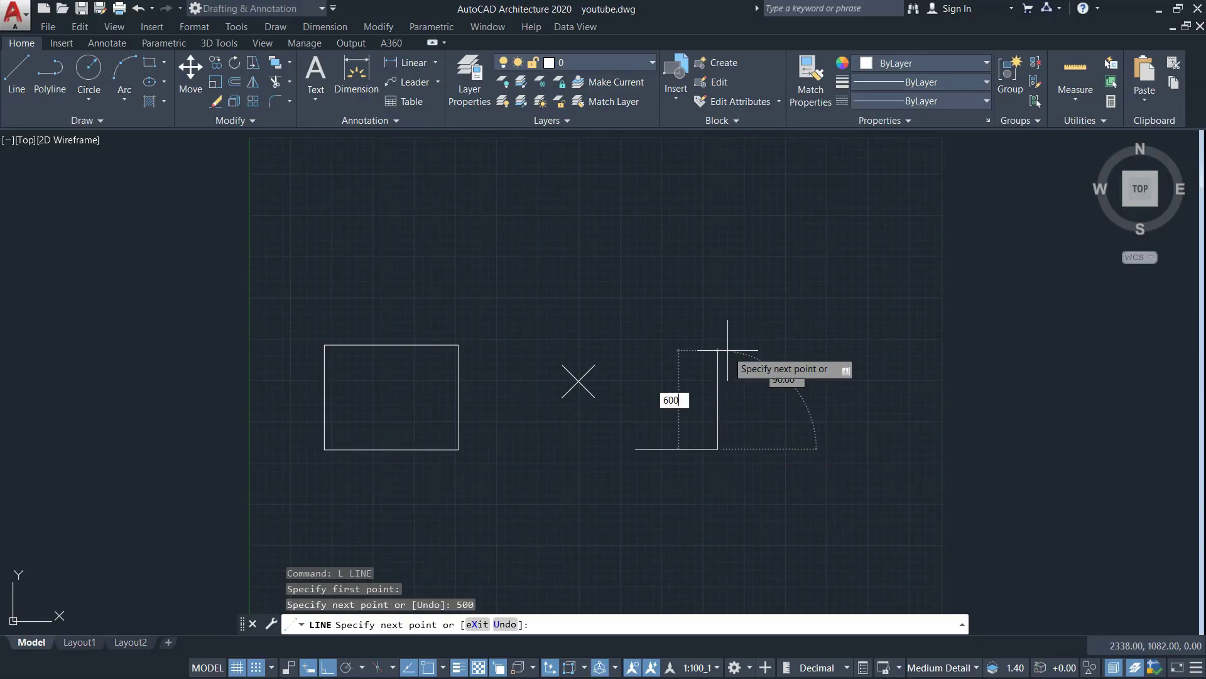
{"action": "key", "text": "Return"}
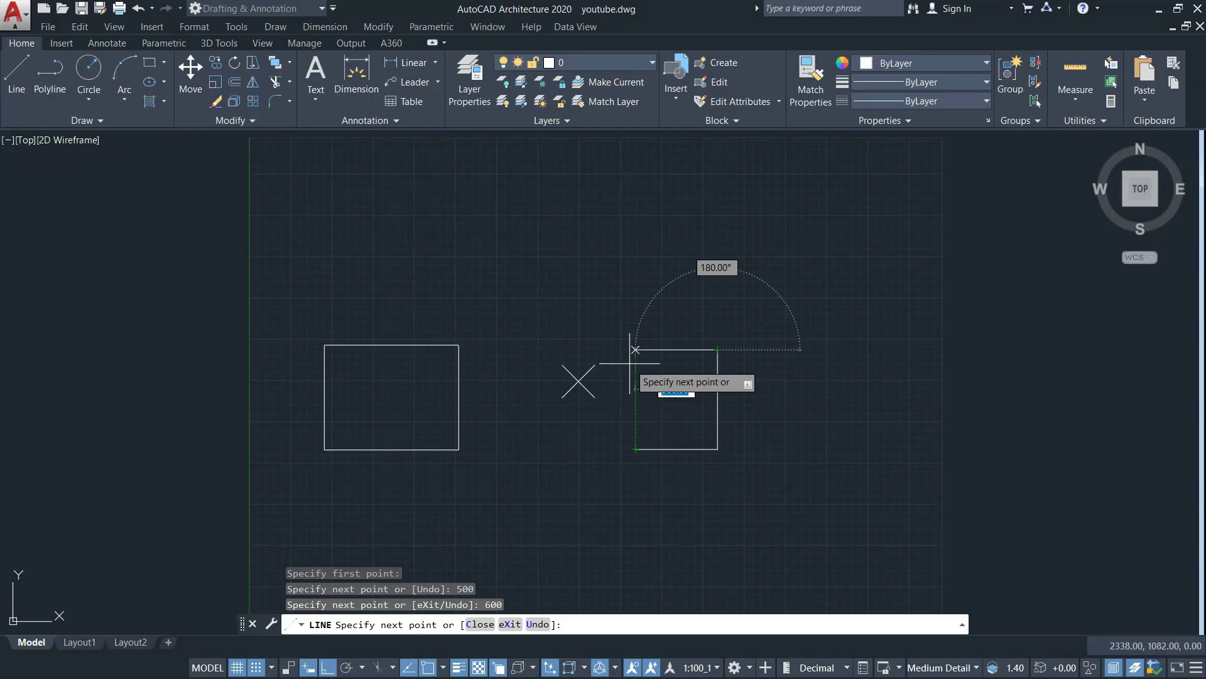
{"action": "left_click", "coordinate": [633, 351]}
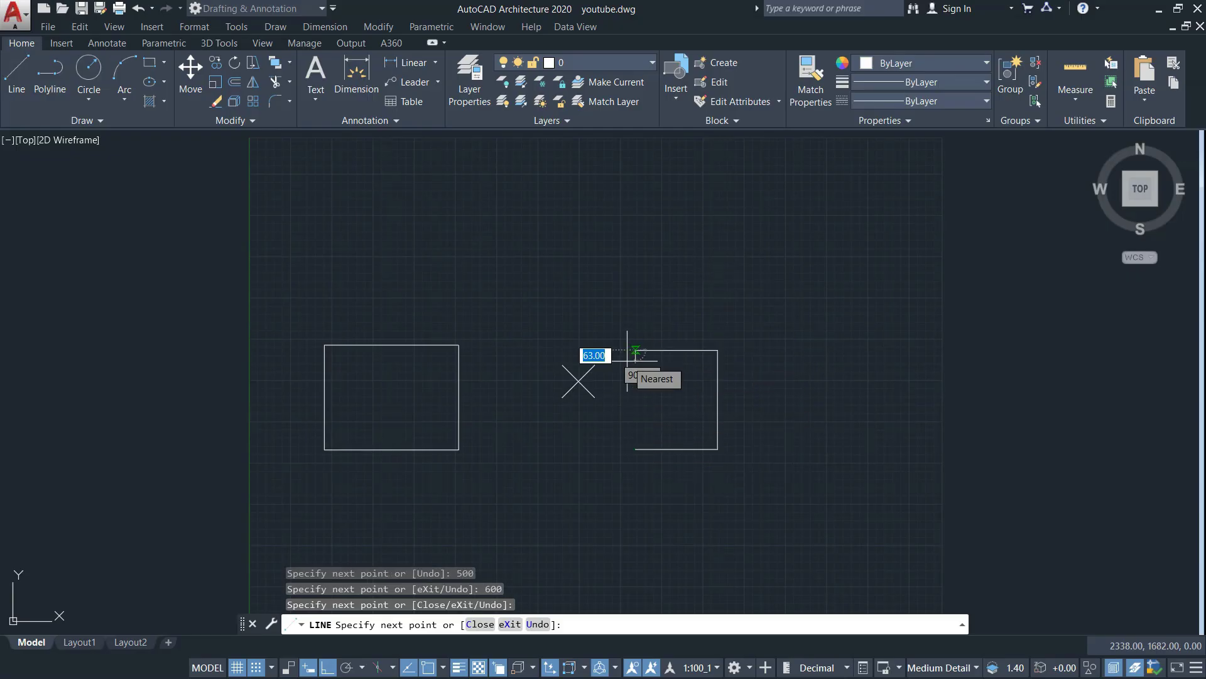
{"action": "left_click", "coordinate": [635, 448]}
{"action": "key", "text": "Escape"}
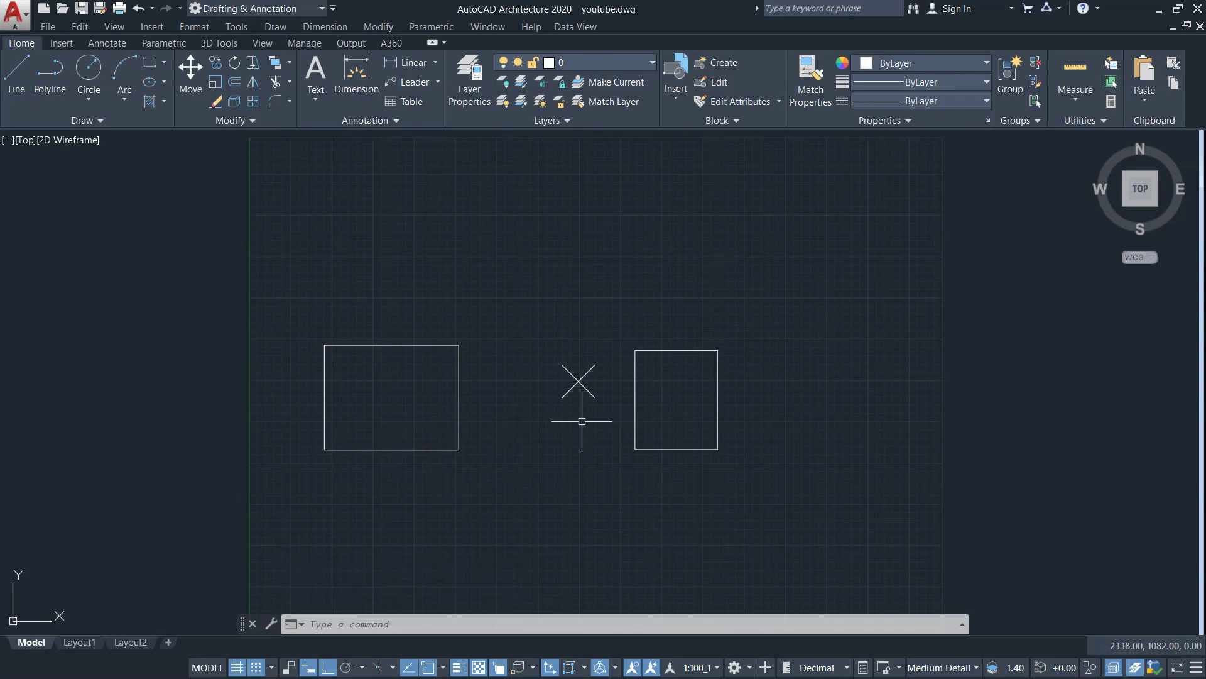
Turn Object Snap Tracking off and back on.
{"action": "left_click", "coordinate": [408, 669]}
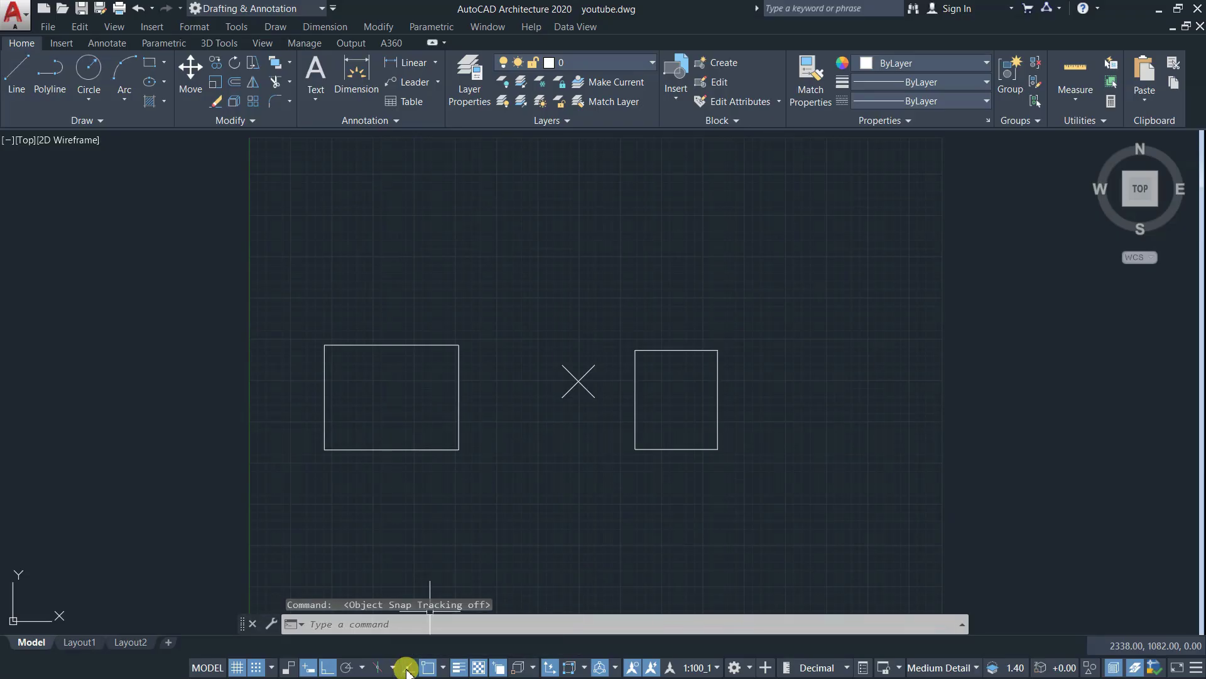
{"action": "left_click", "coordinate": [407, 669]}
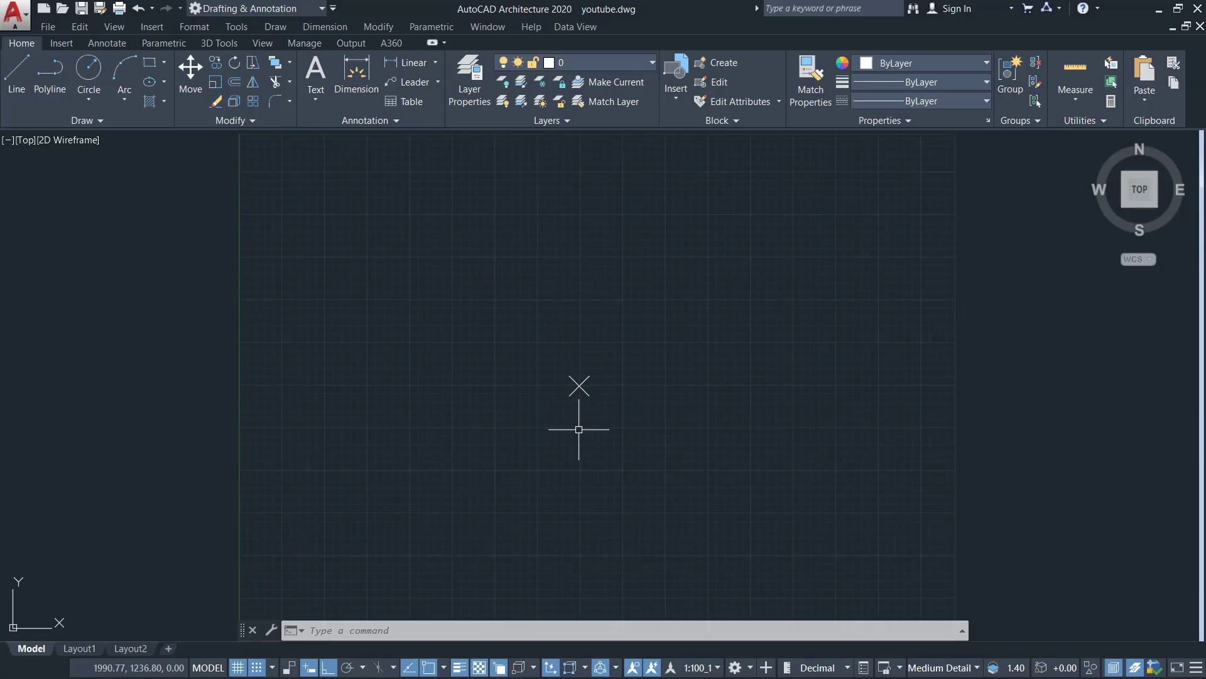
Start a horizontal line below the X marker, switch between its length and angle dynamic inputs, and abandon it.
{"action": "type", "text": "l"}
{"action": "key", "text": "Return"}
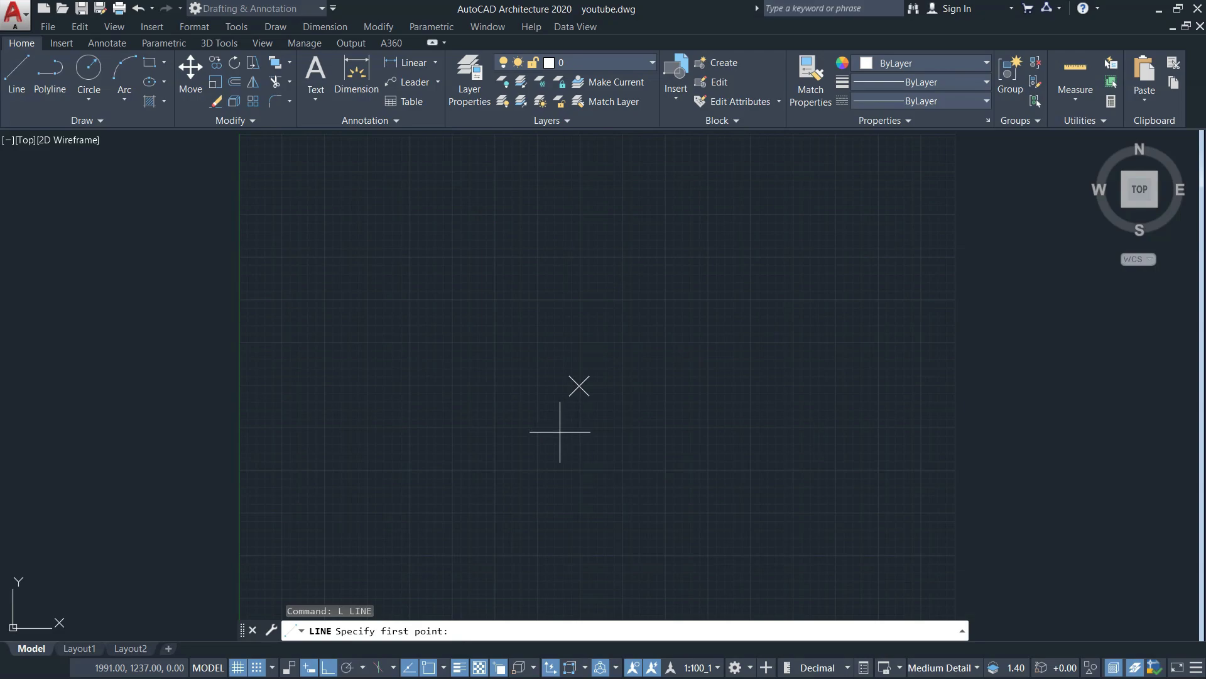
{"action": "left_click", "coordinate": [468, 433]}
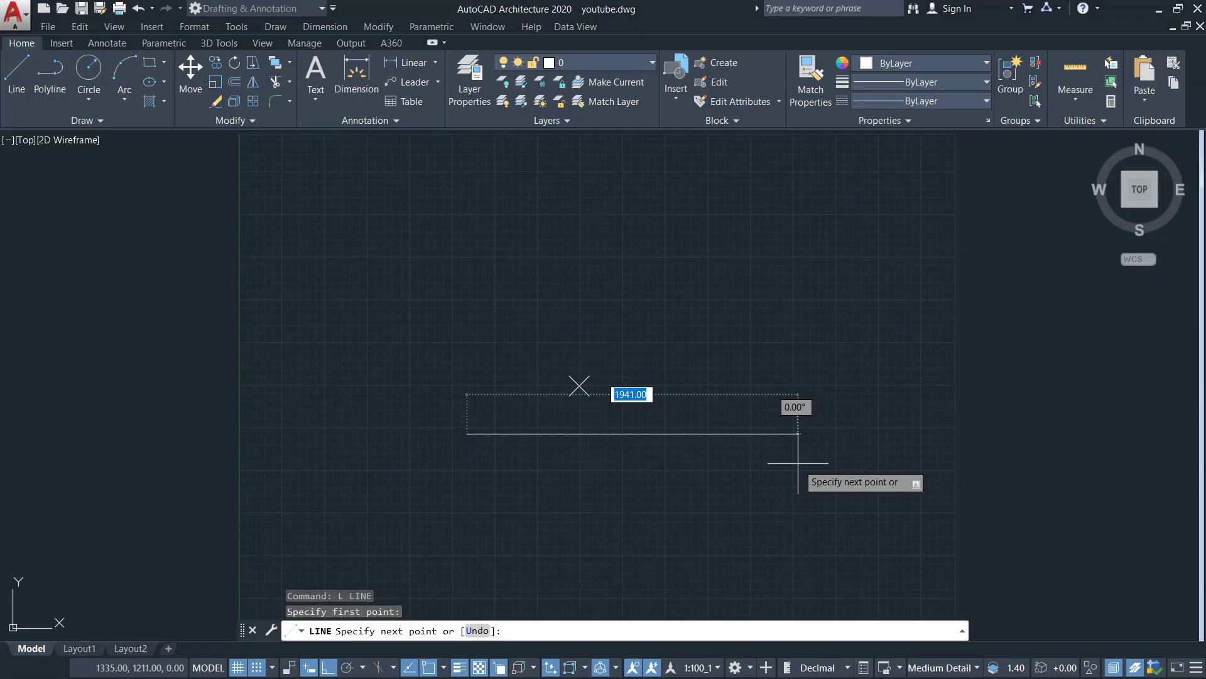
{"action": "key", "text": "Tab"}
{"action": "key", "text": "Tab"}
{"action": "key", "text": "Tab"}
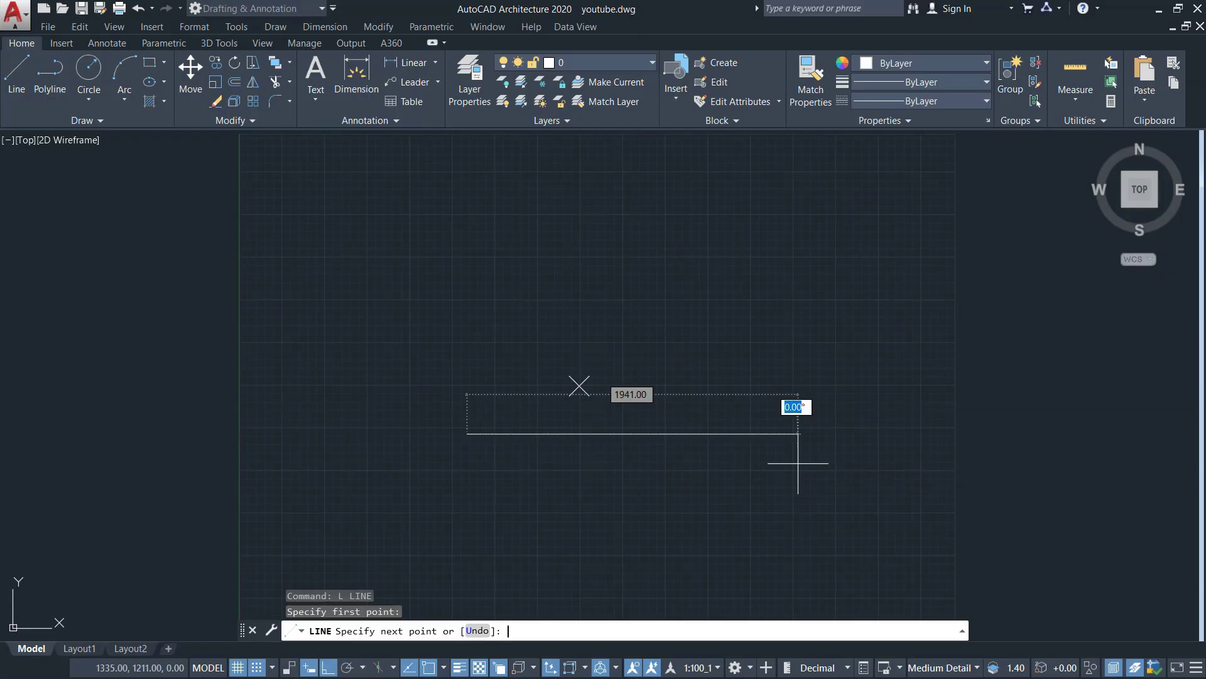
{"action": "key", "text": "Tab"}
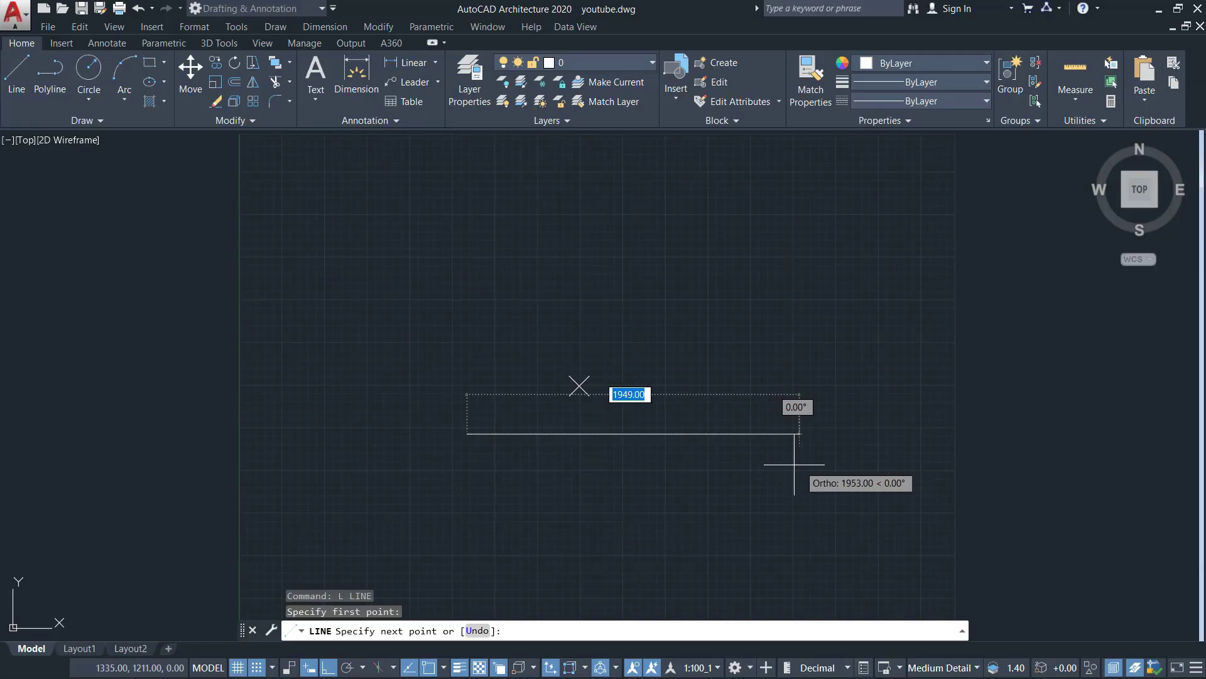
{"action": "key", "text": "Escape"}
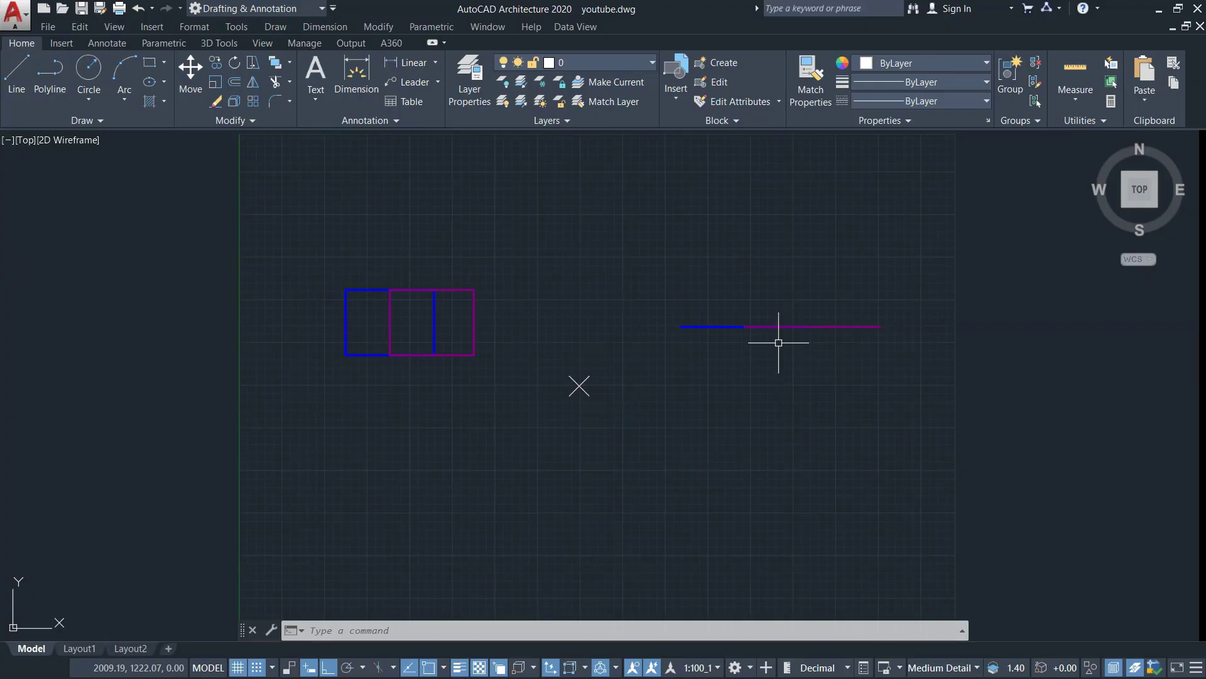
With Selection Cycling on, list the overlapping lines where the blue and purple lines meet, and dismiss the list without choosing one.
{"action": "left_click", "coordinate": [501, 667]}
{"action": "left_click", "coordinate": [769, 328]}
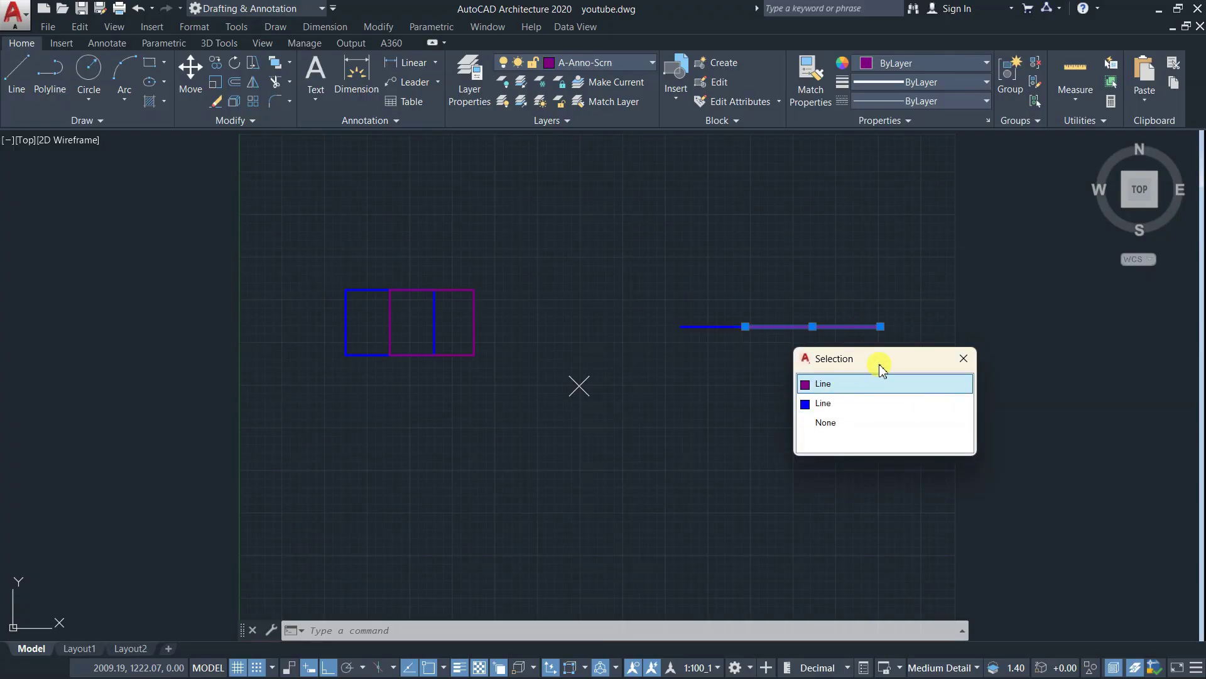
{"action": "left_click", "coordinate": [963, 358]}
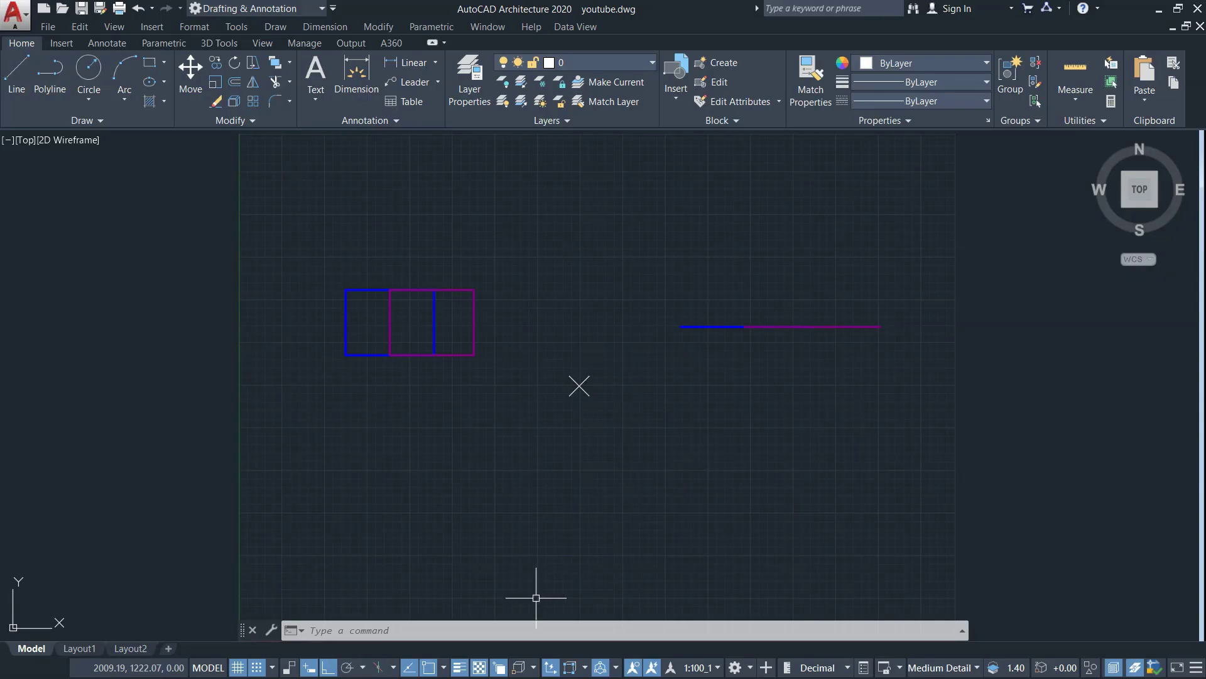
Turn Selection Cycling off and test selecting the overlapping blue and purple lines twice, clearing the selection each time.
{"action": "left_click", "coordinate": [500, 667]}
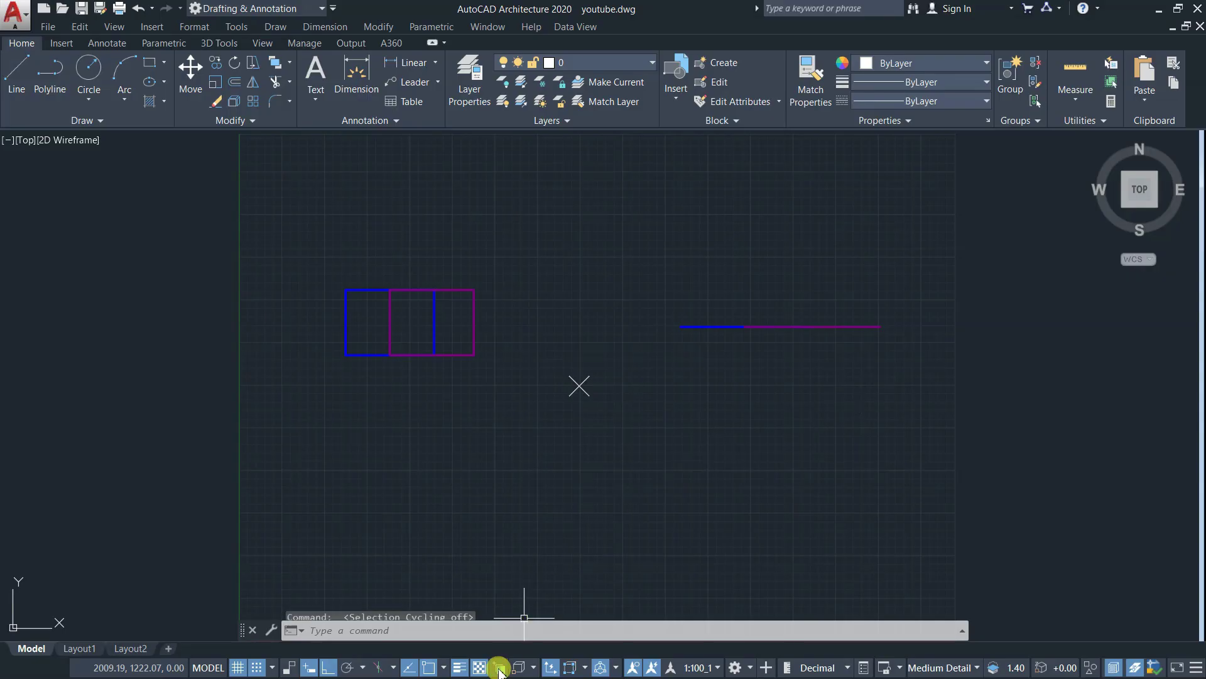
{"action": "left_click", "coordinate": [770, 328]}
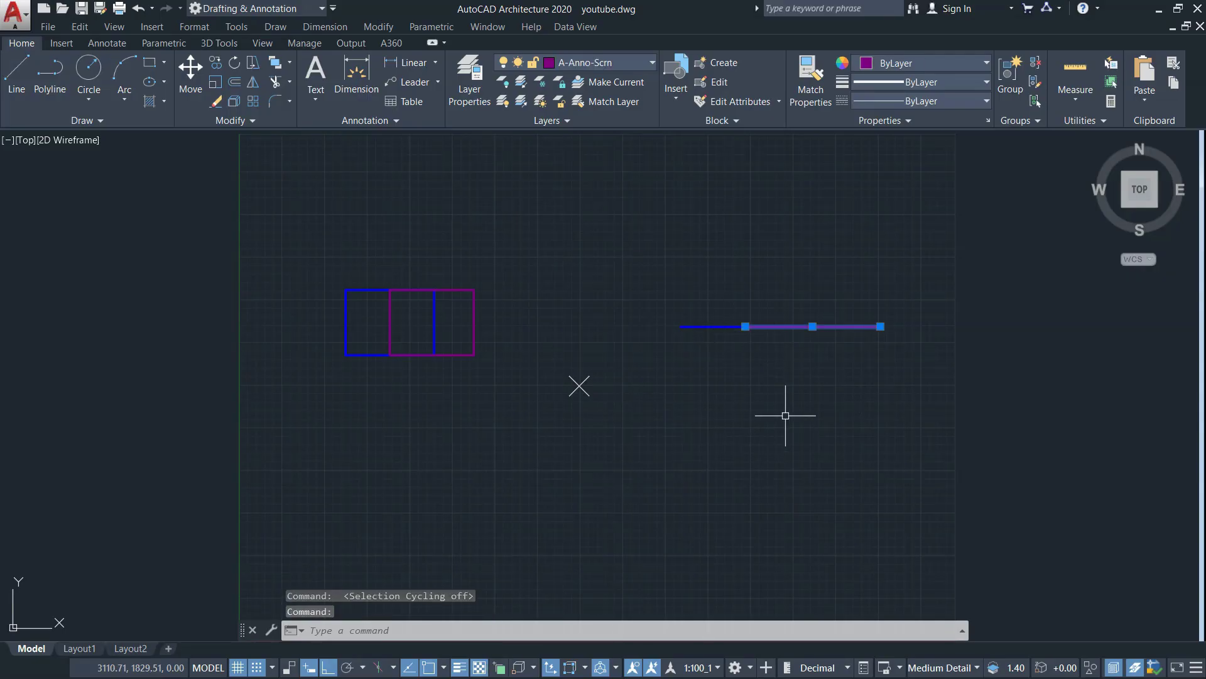
{"action": "key", "text": "Escape"}
{"action": "left_click", "coordinate": [782, 327]}
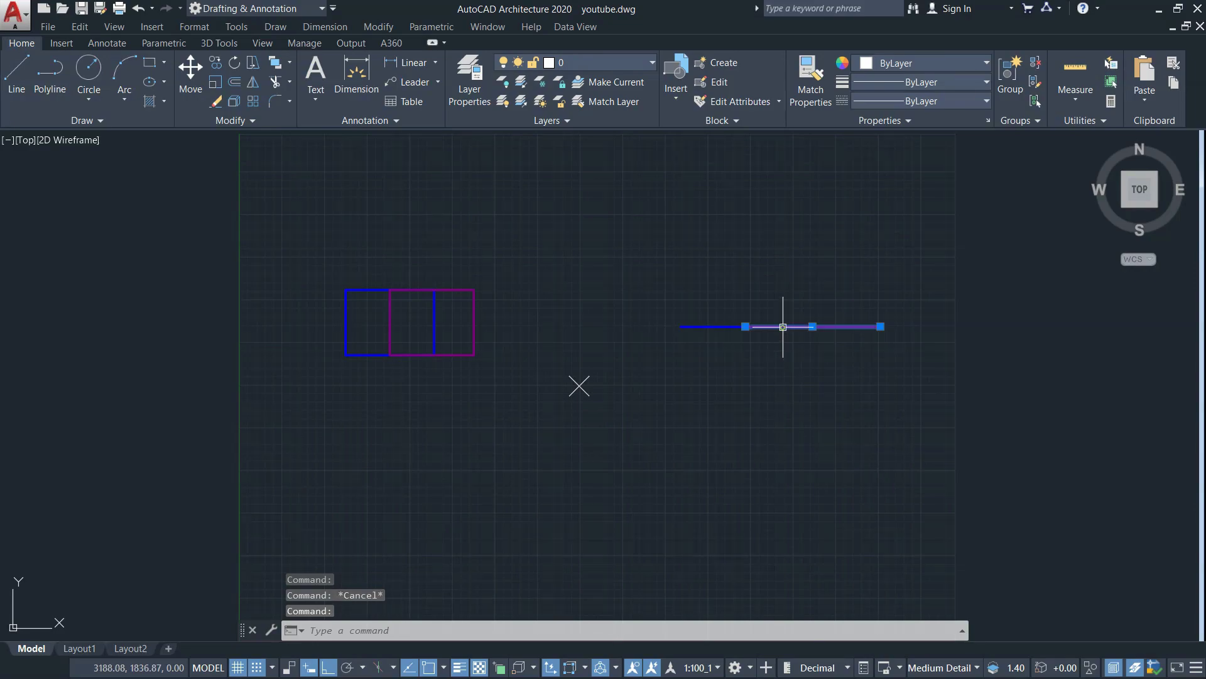
{"action": "key", "text": "Escape"}
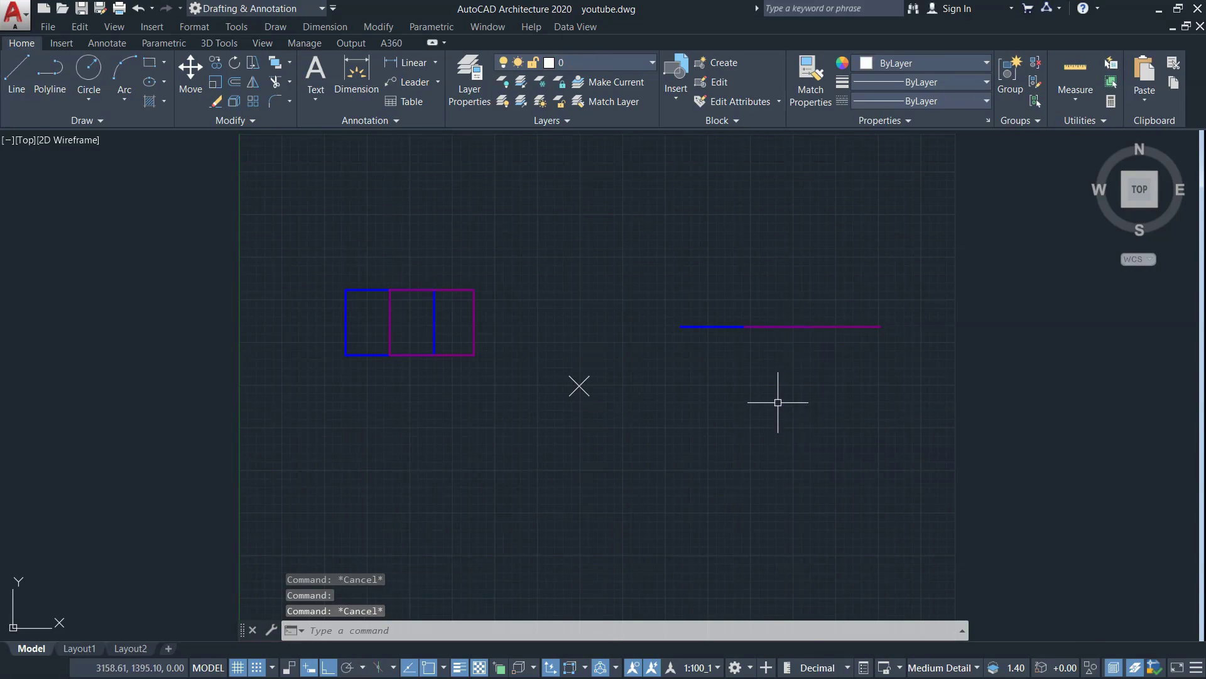
Turn Selection Cycling back on, choose the purple polyline on the rectangles' overlapping lower edge, and clear the selection.
{"action": "left_click", "coordinate": [499, 668]}
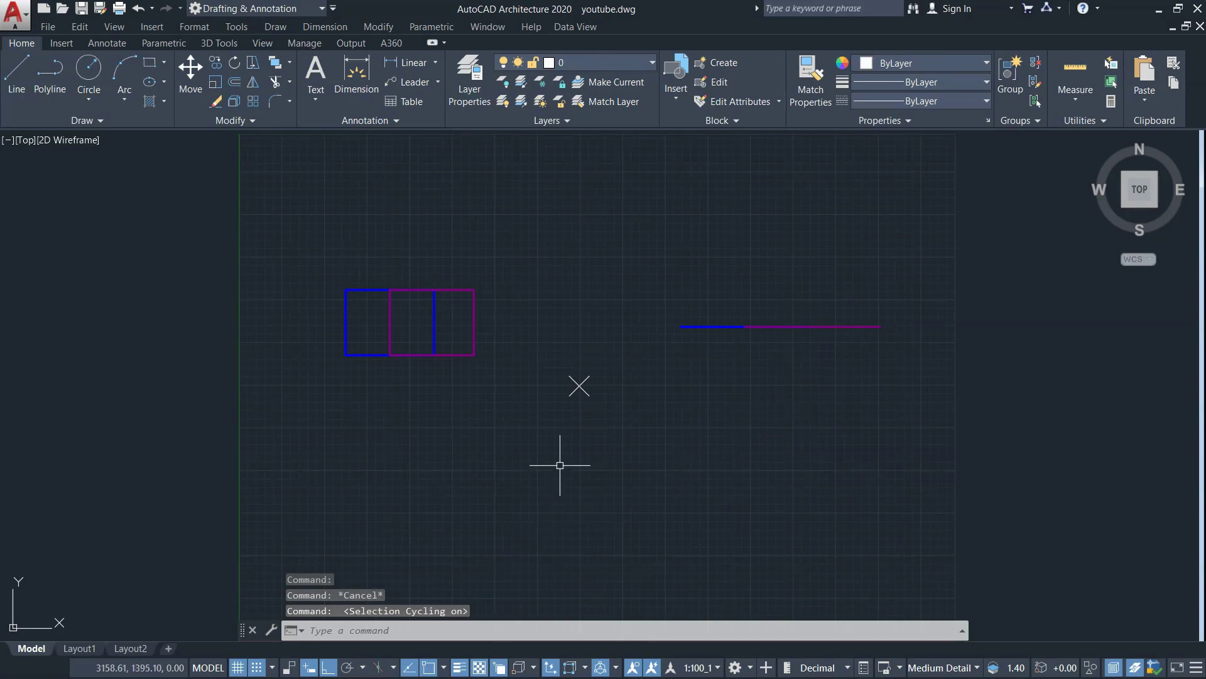
{"action": "left_click", "coordinate": [498, 668]}
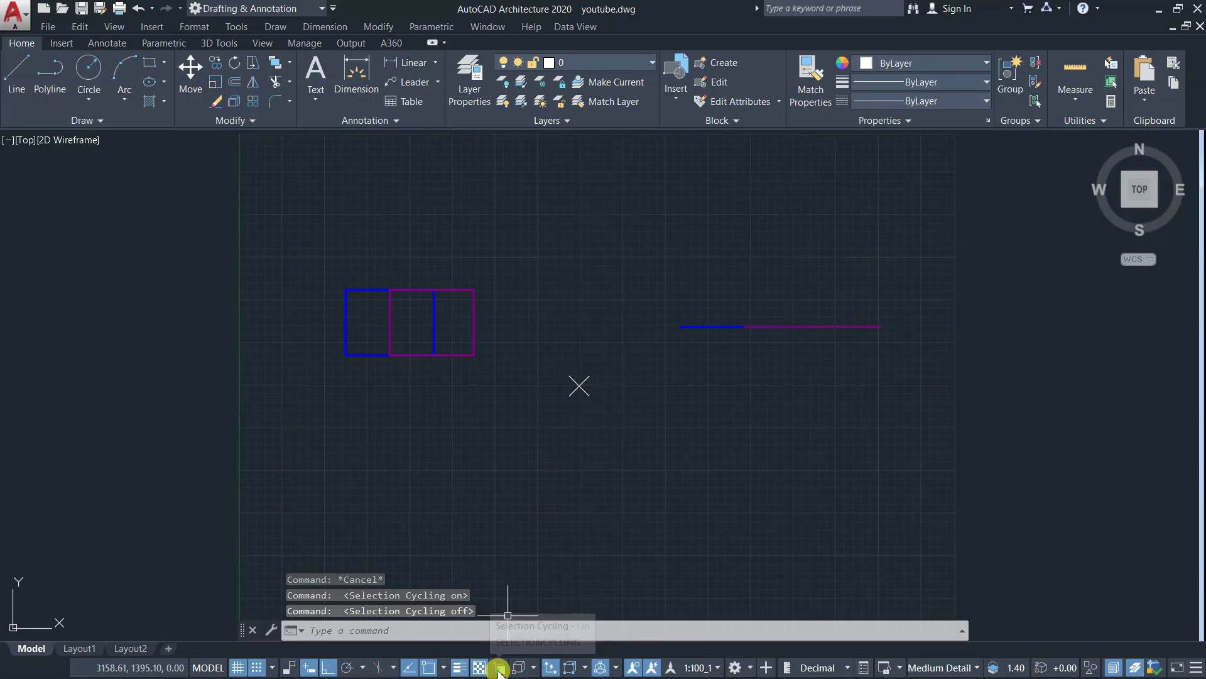
{"action": "left_click", "coordinate": [498, 668]}
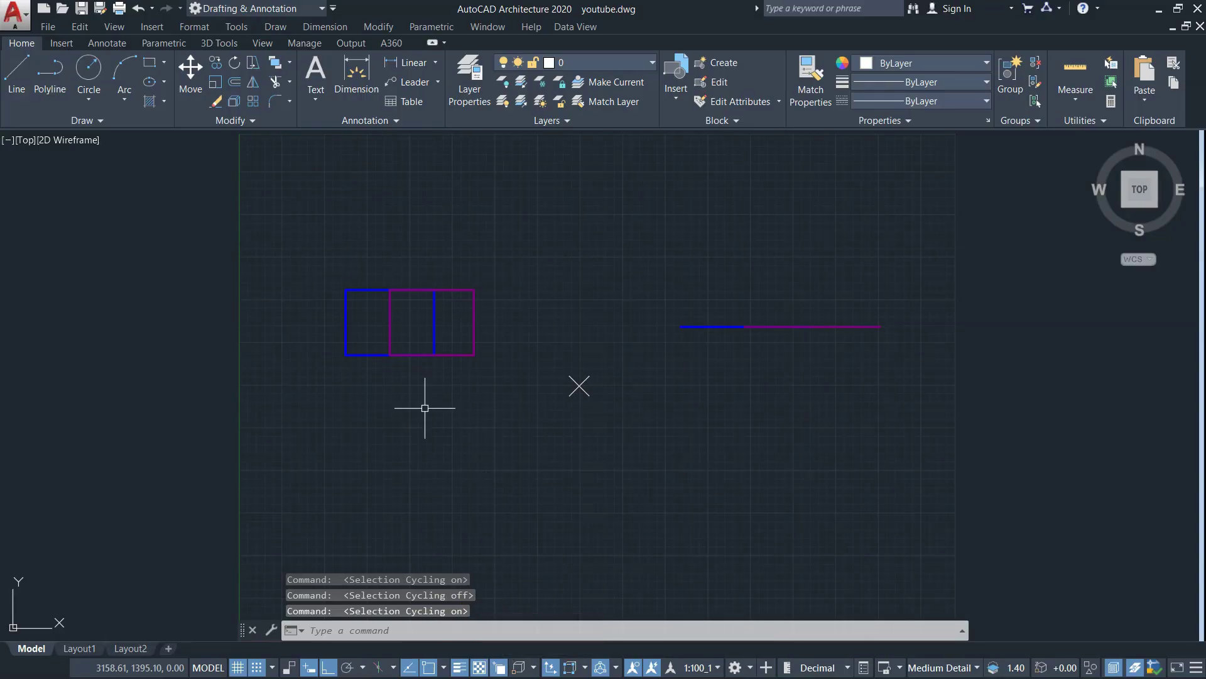
{"action": "left_click", "coordinate": [431, 355]}
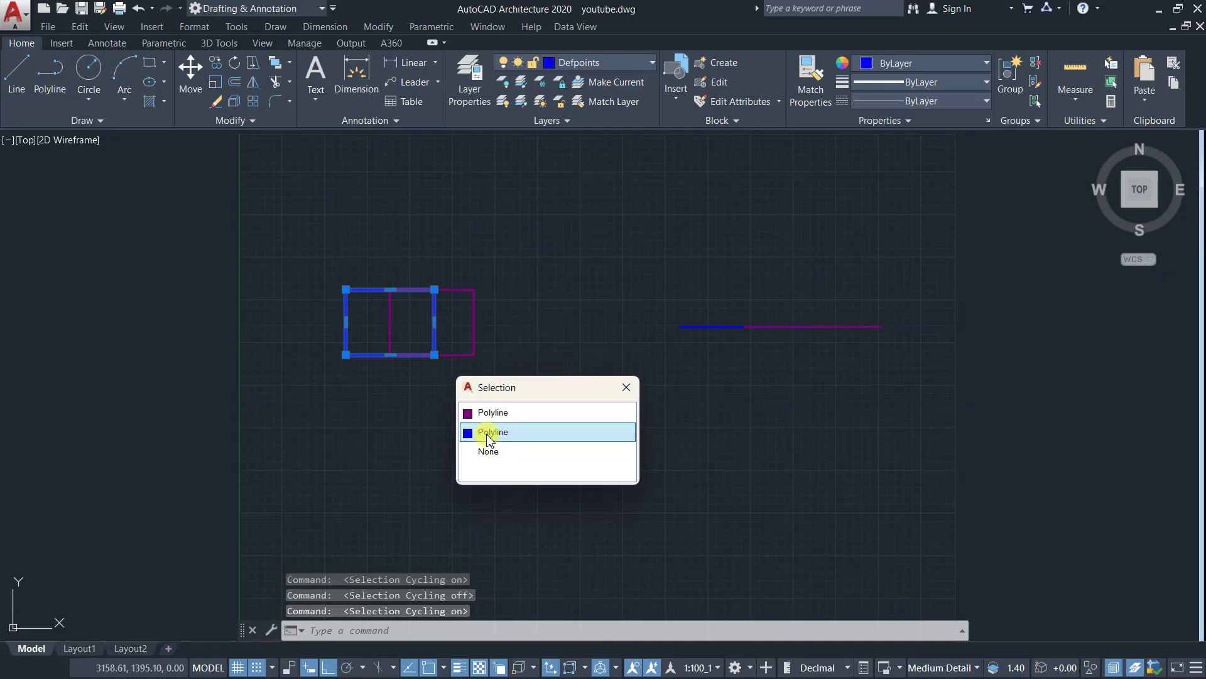
{"action": "left_click", "coordinate": [492, 413]}
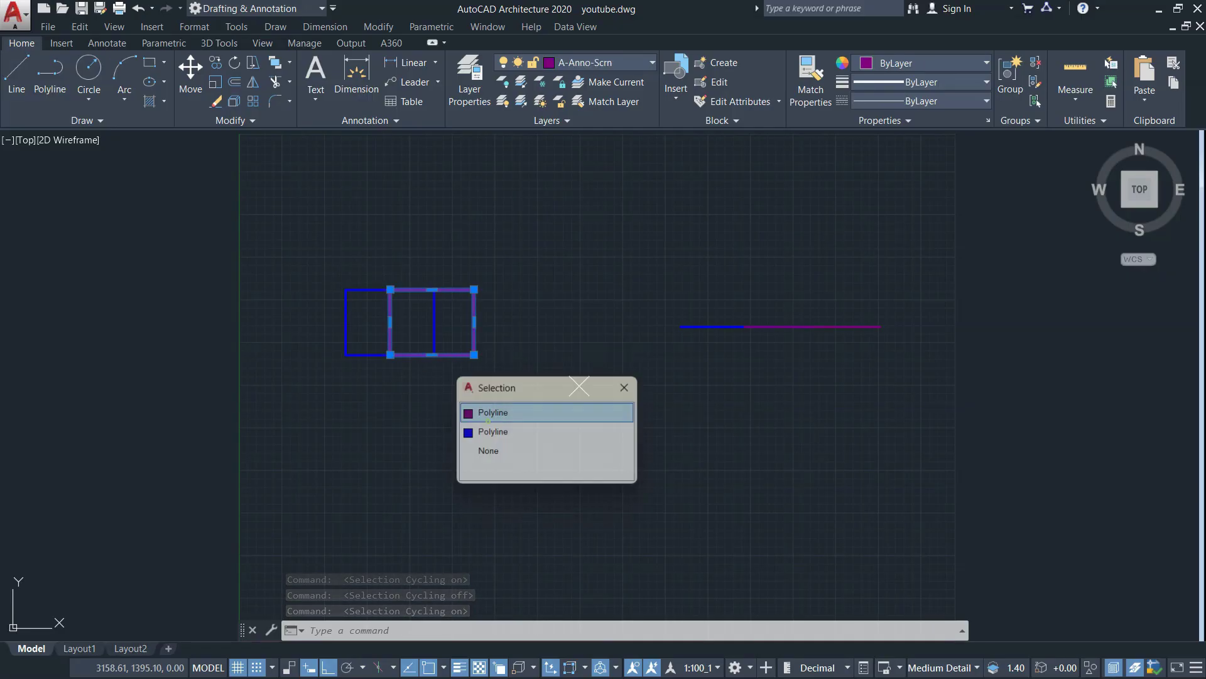
{"action": "key", "text": "Escape"}
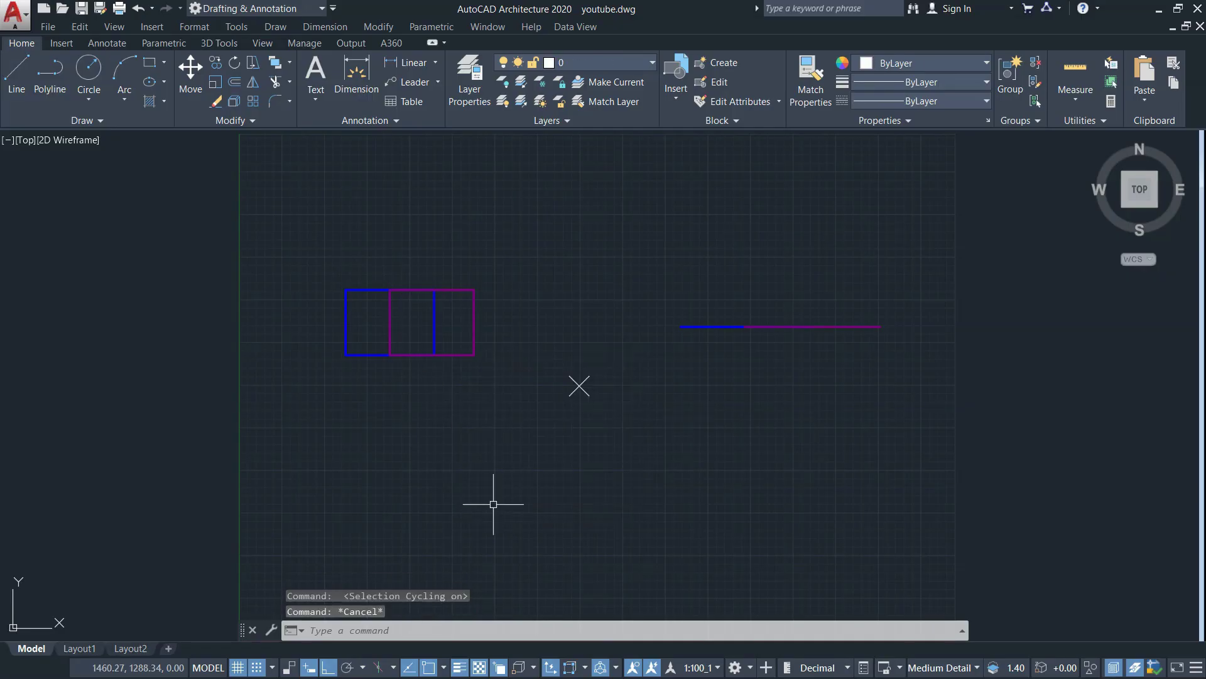
Turn Selection Cycling off and test selecting the rectangles' overlapping lower edge twice, clearing the selection each time.
{"action": "left_click", "coordinate": [497, 669]}
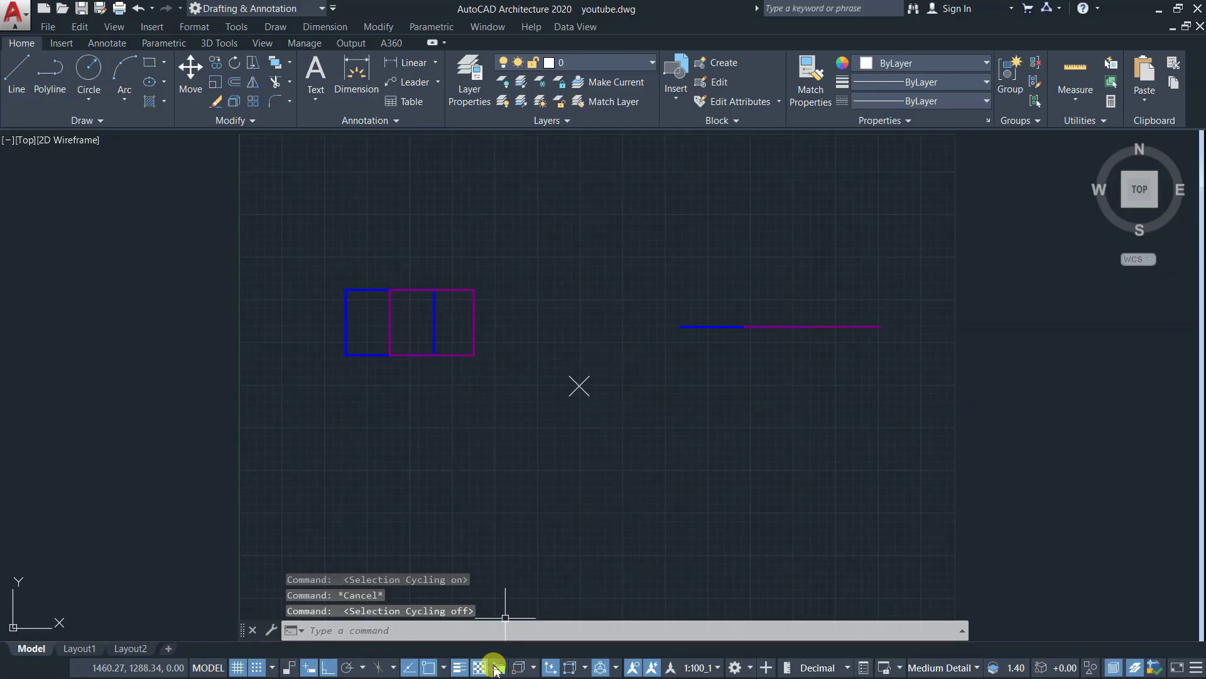
{"action": "left_click", "coordinate": [413, 356]}
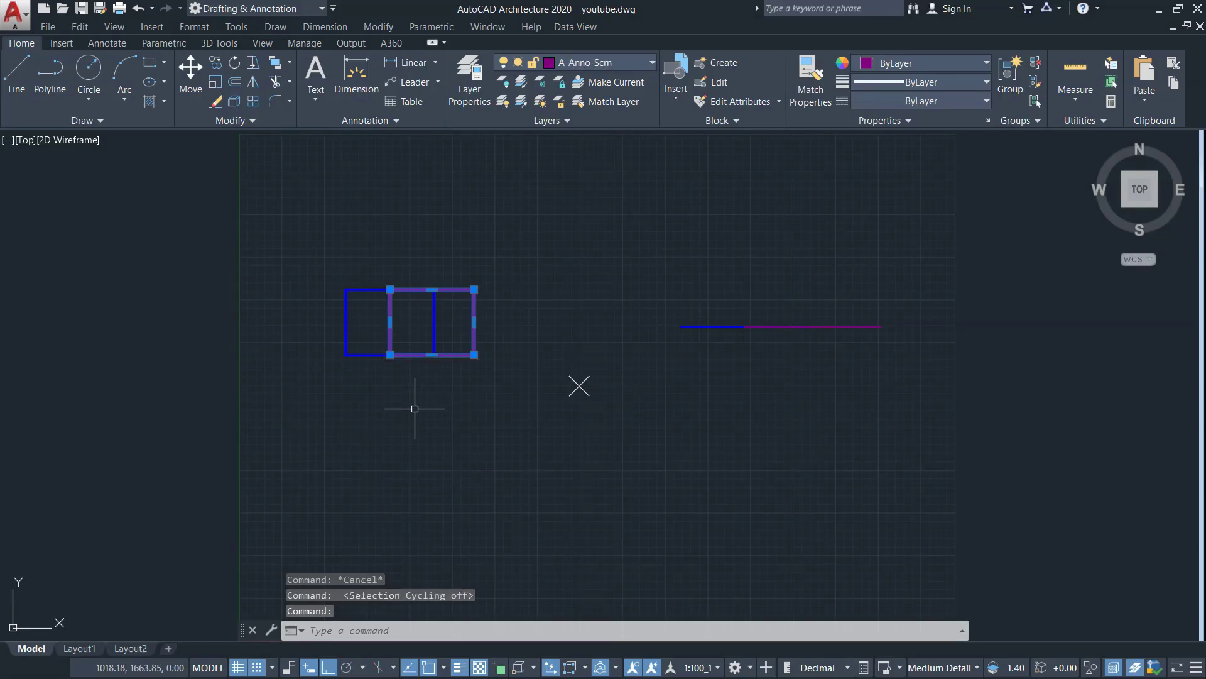
{"action": "key", "text": "Escape"}
{"action": "left_click", "coordinate": [415, 355]}
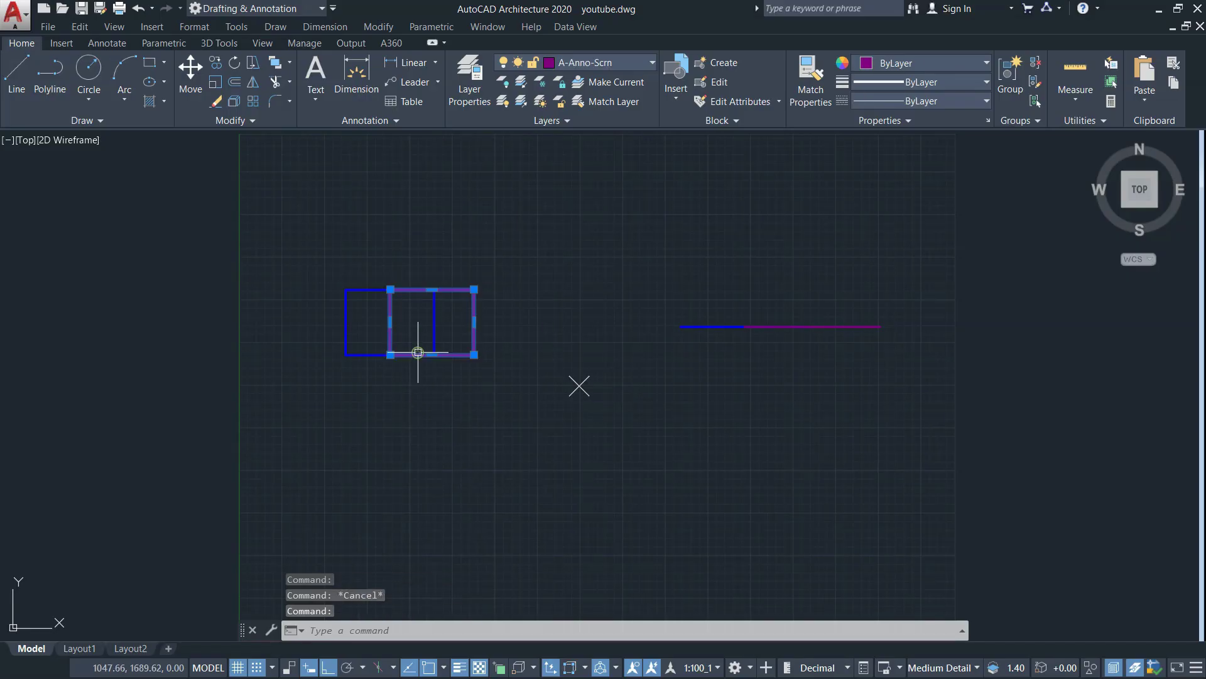
{"action": "key", "text": "Escape"}
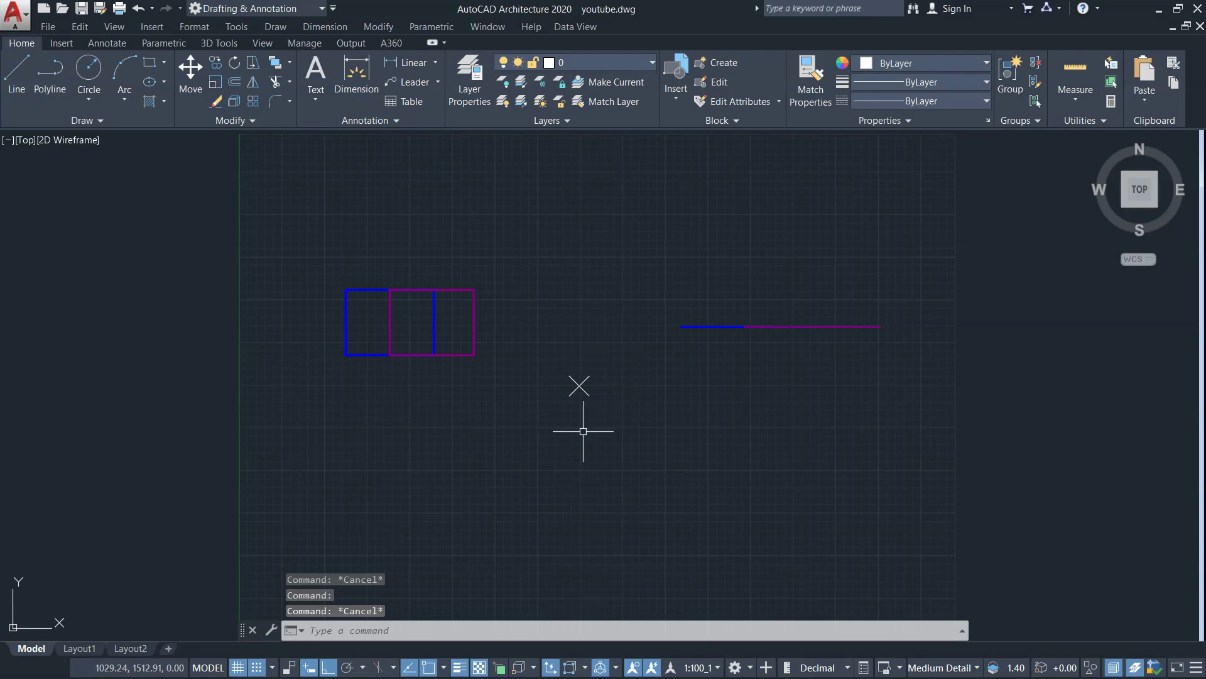